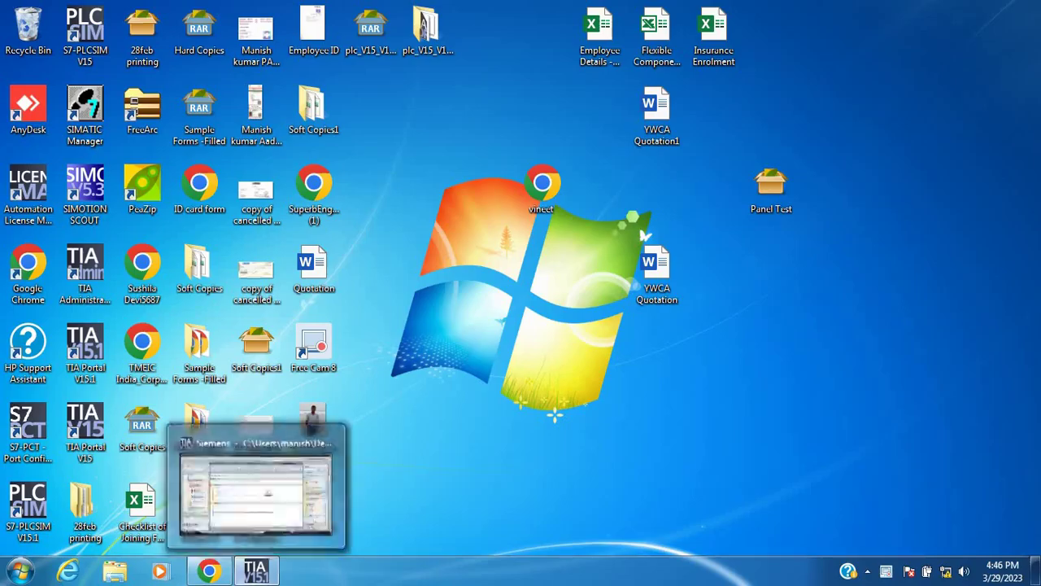
Restore the TIA Portal V15.1 window showing the protected FC2 ladder block of the Protection project
left_click(244, 480)
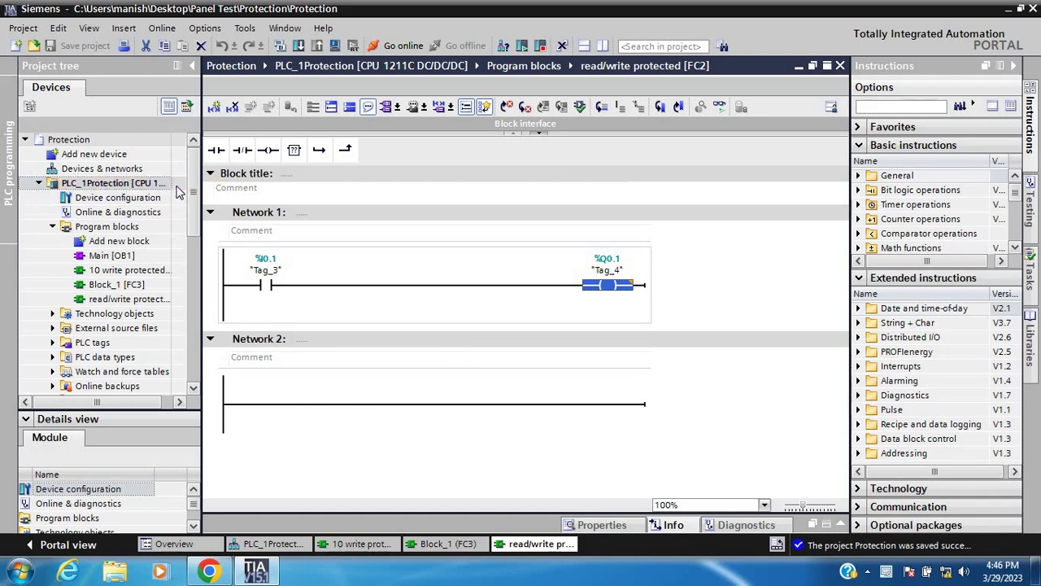
right_click(139, 184)
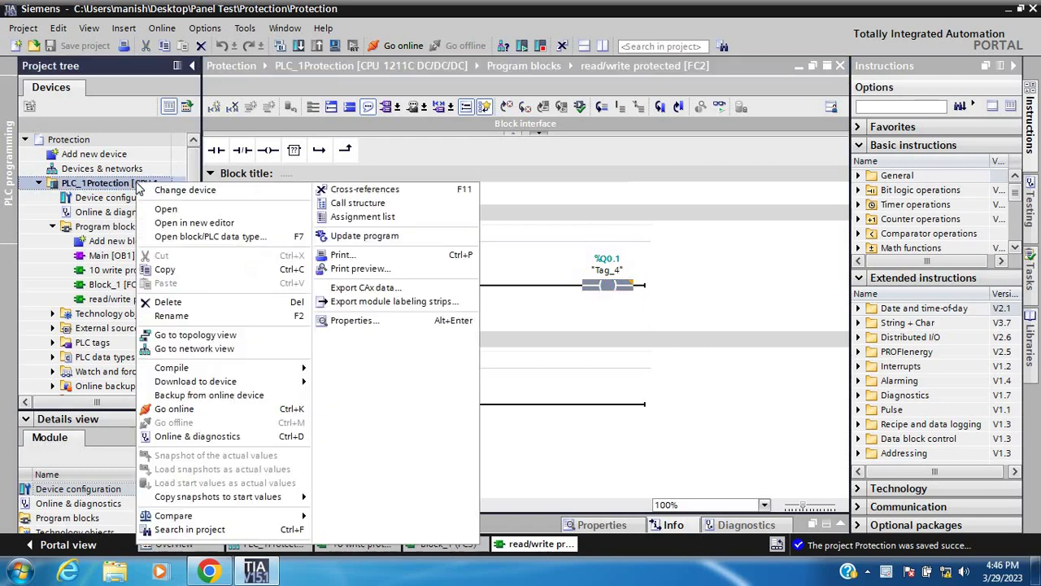
left_click(347, 322)
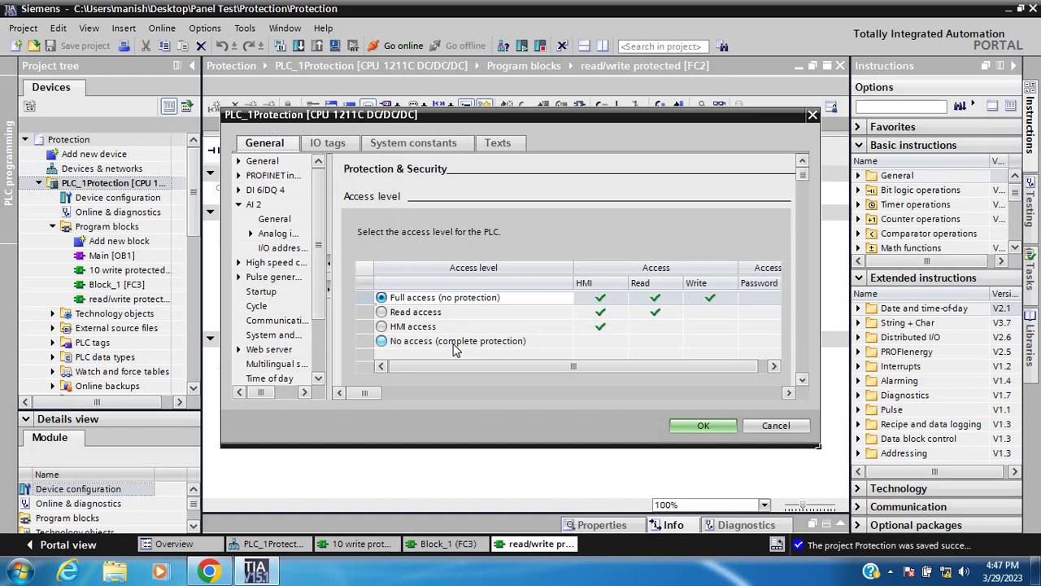
left_click(703, 426)
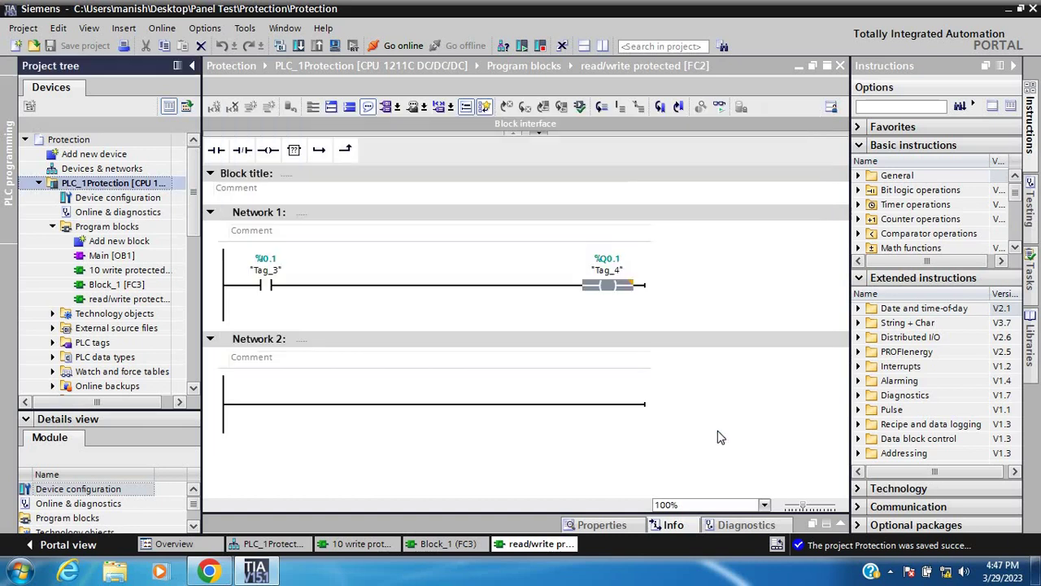
Go online to PLC_1Protection with monitoring, and add a normally-open contact after Tag_3 in Network 1
left_click(412, 47)
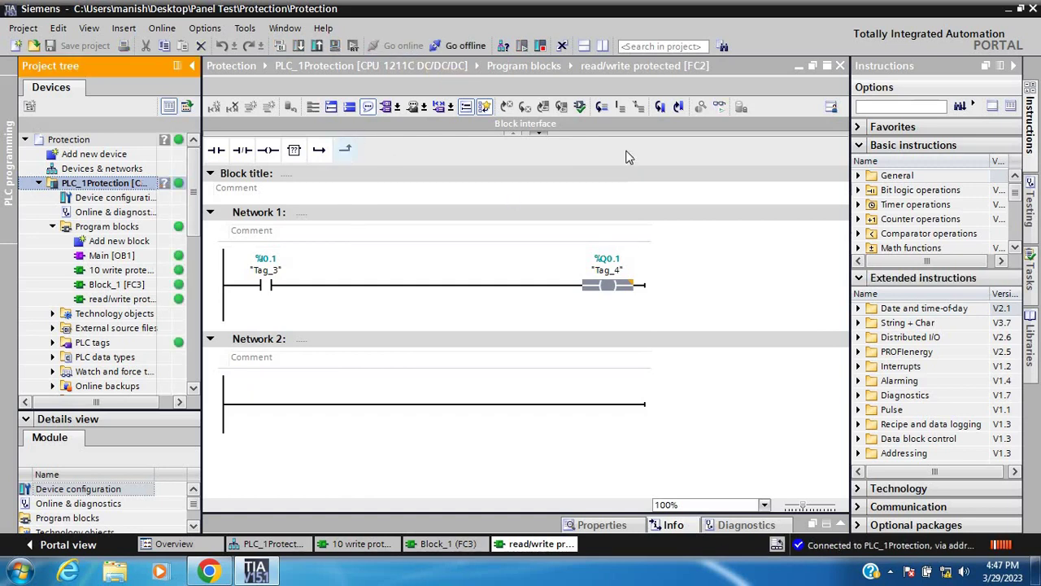
left_click(719, 107)
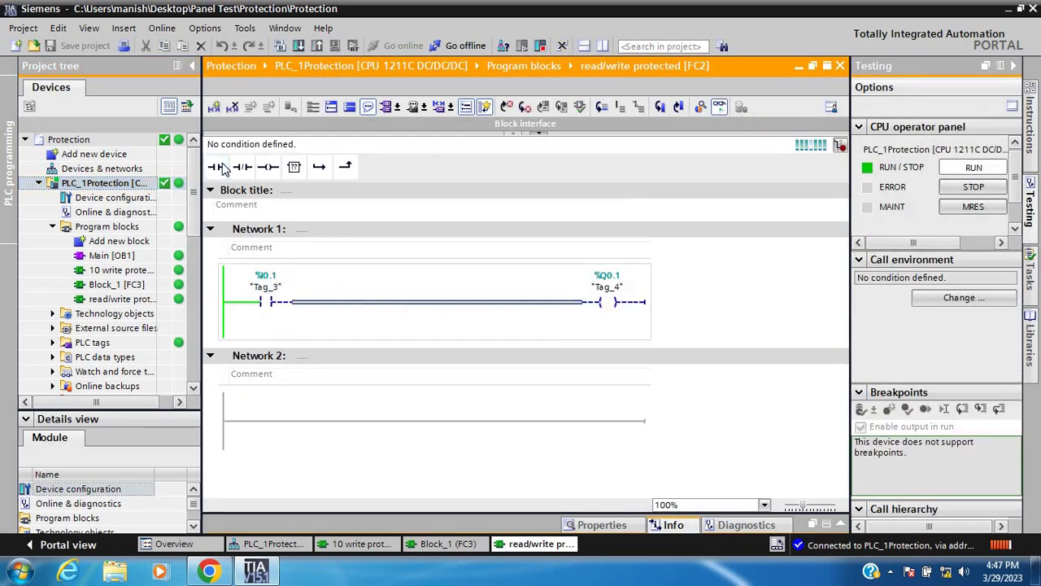
left_click_drag(224, 167, 361, 272)
Set the new contact's operand to %I0.4 "Tag_8" and save the project
type("I")
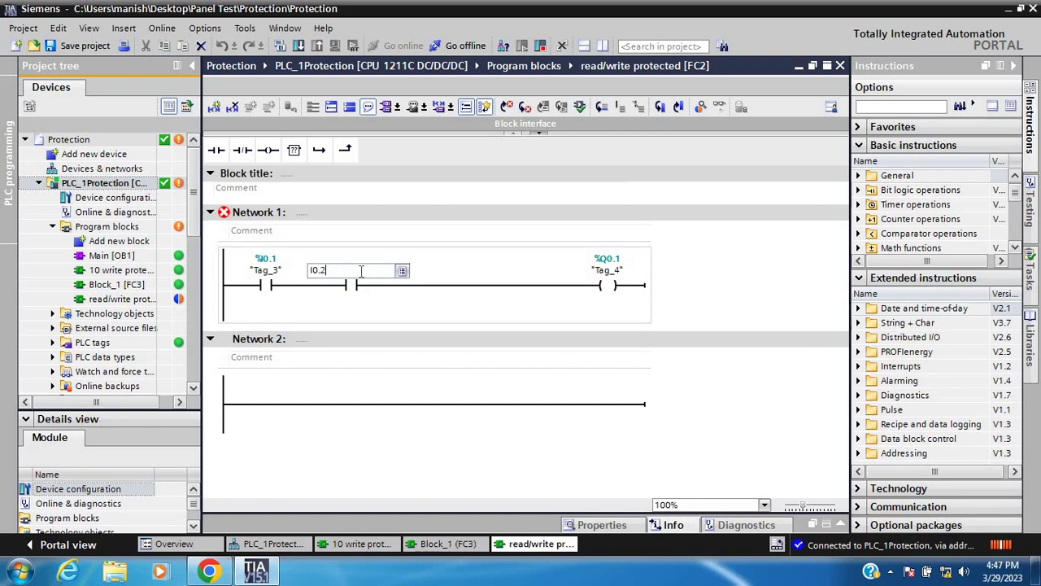
type("0.2")
key("BackSpace")
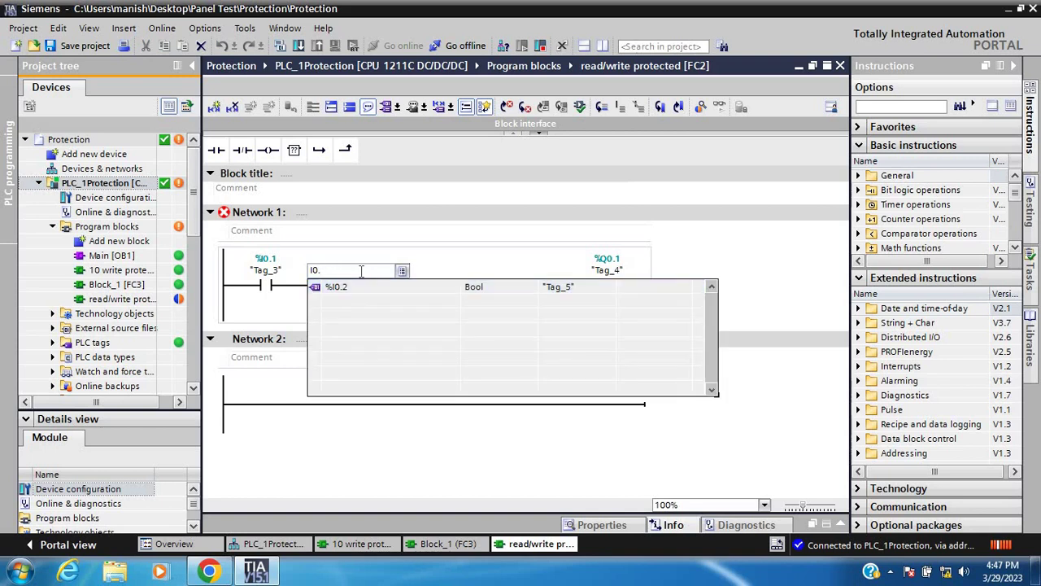
type("4")
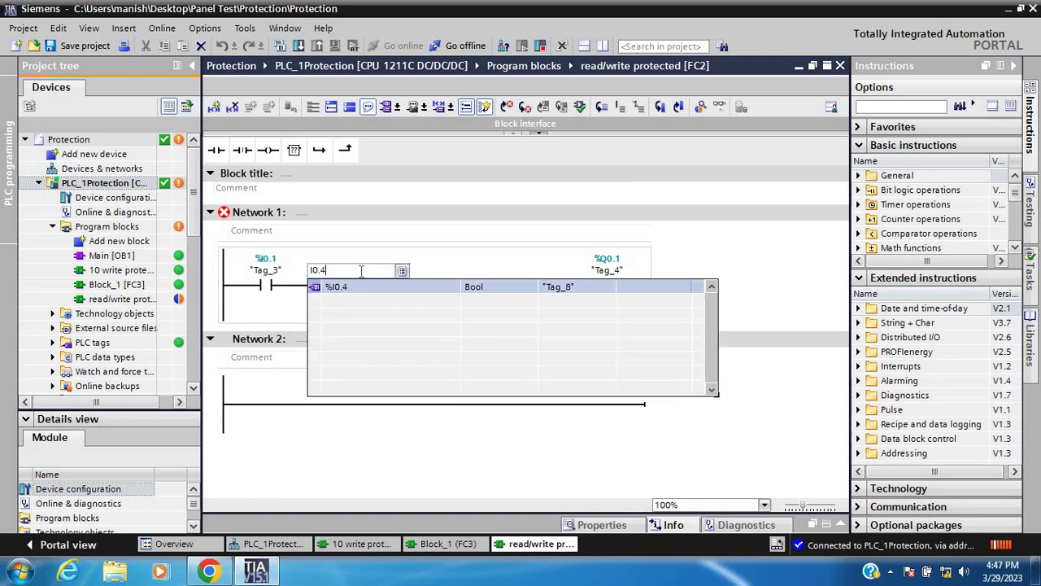
key("Return")
key("Return")
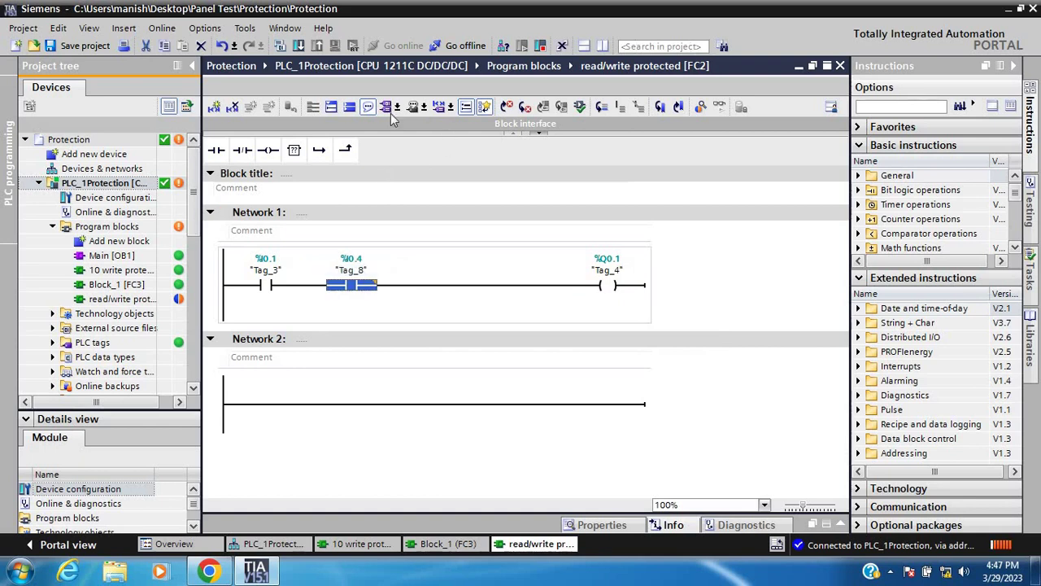
left_click(84, 46)
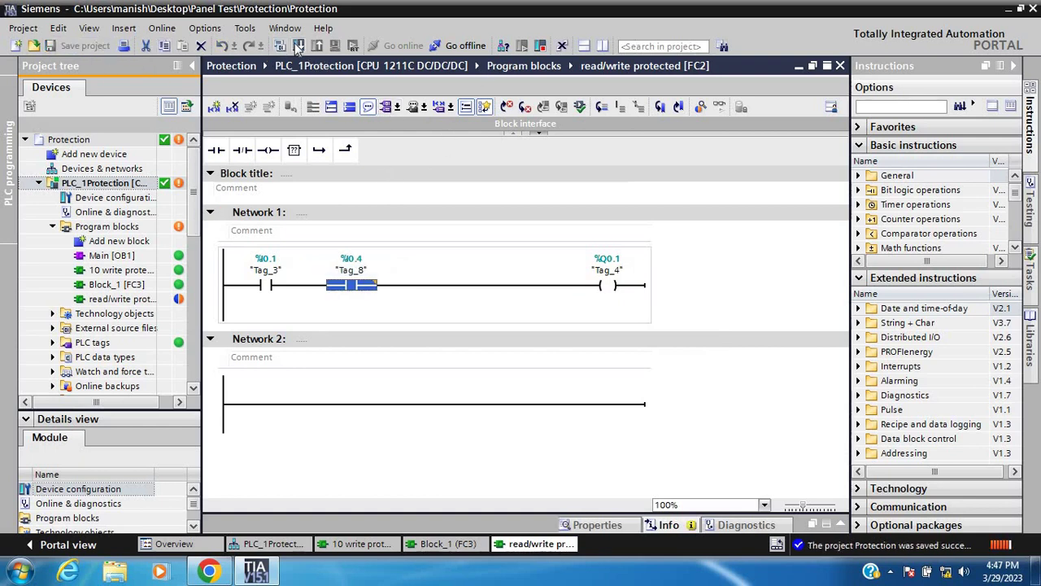
Download the updated FC2 to PLC_1Protection, save the project, and go offline
left_click(298, 46)
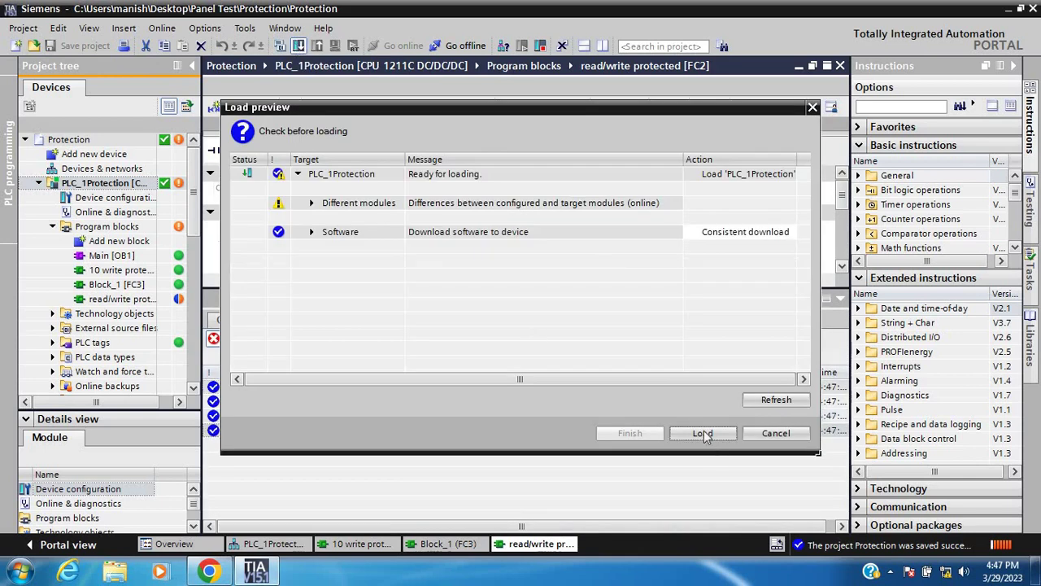
left_click(704, 432)
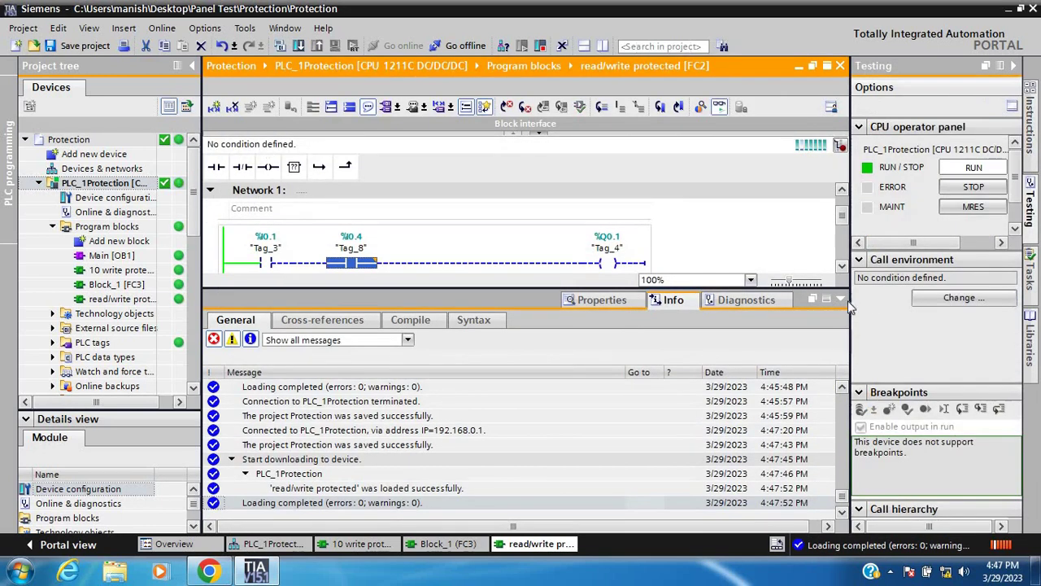
left_click(841, 300)
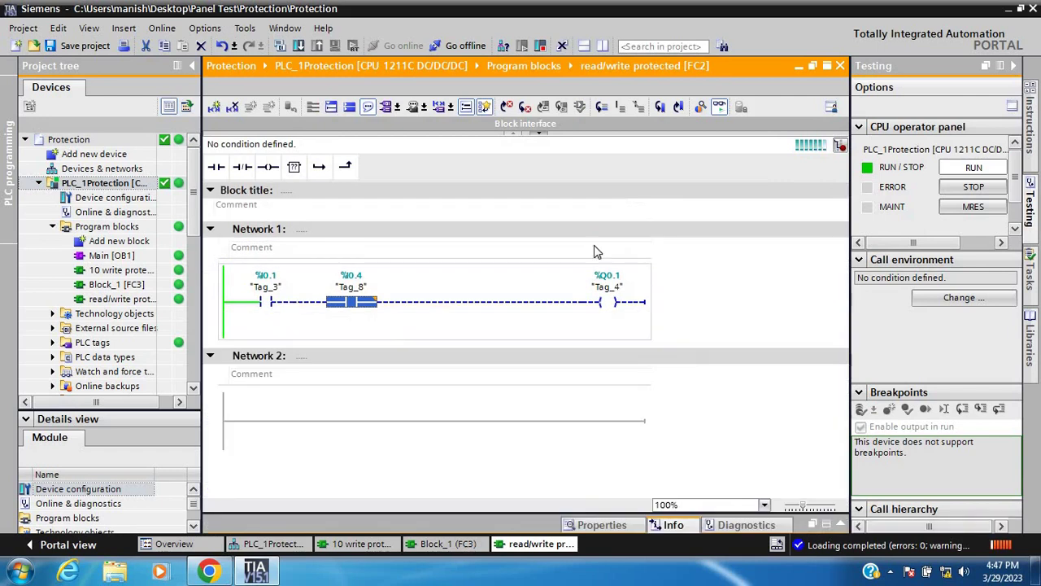
left_click(85, 50)
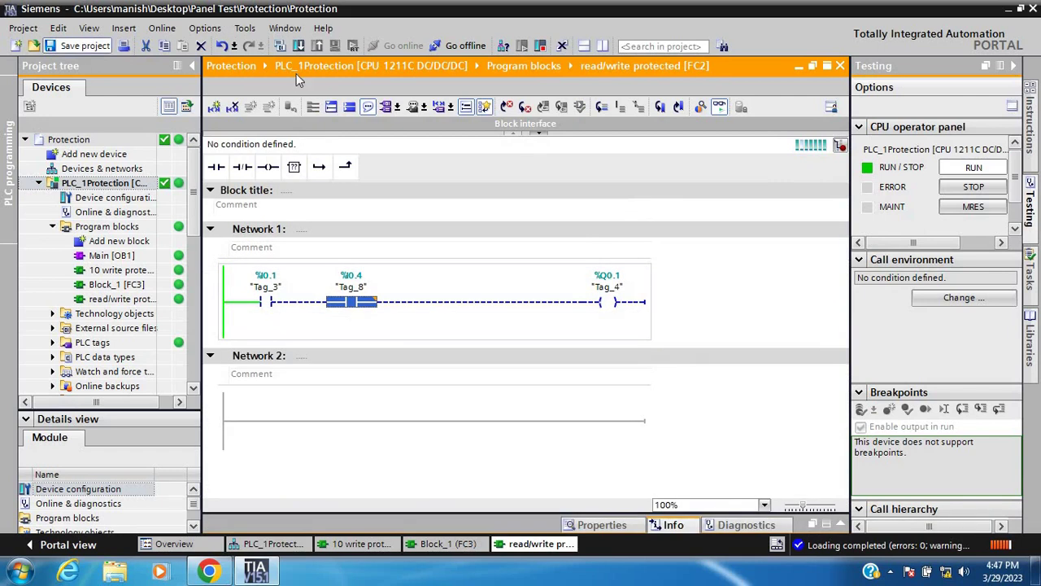
left_click(452, 45)
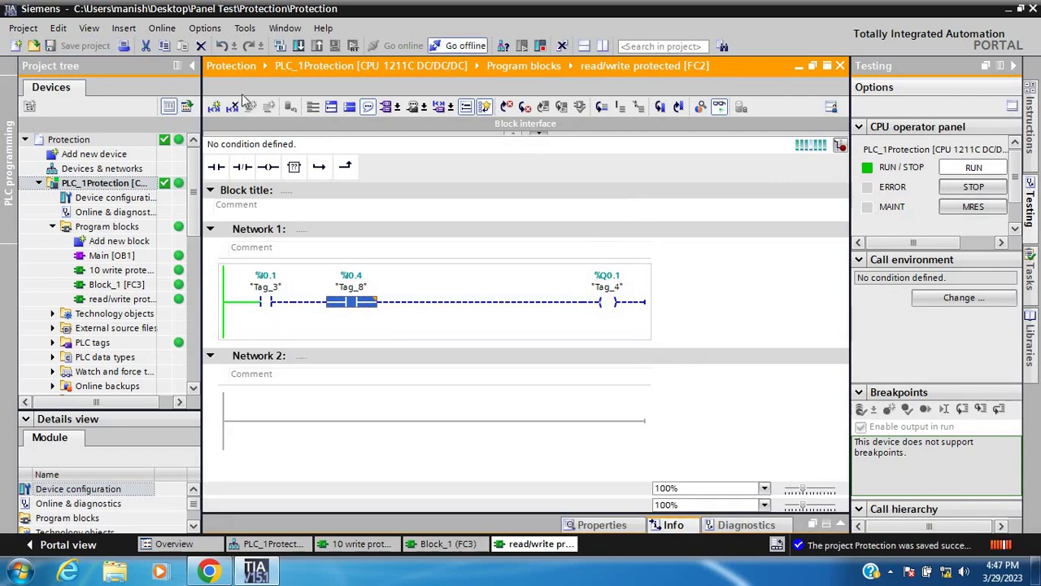
In PLC_1Protection's Protection & Security properties, select Read access and enter and confirm a full-access password
right_click(129, 185)
left_click(354, 322)
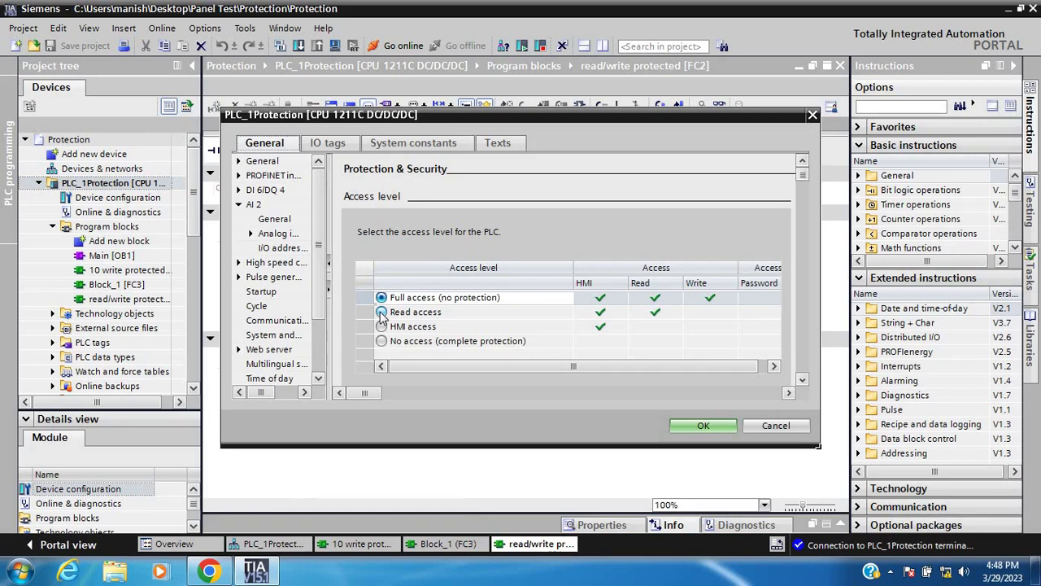
left_click(382, 313)
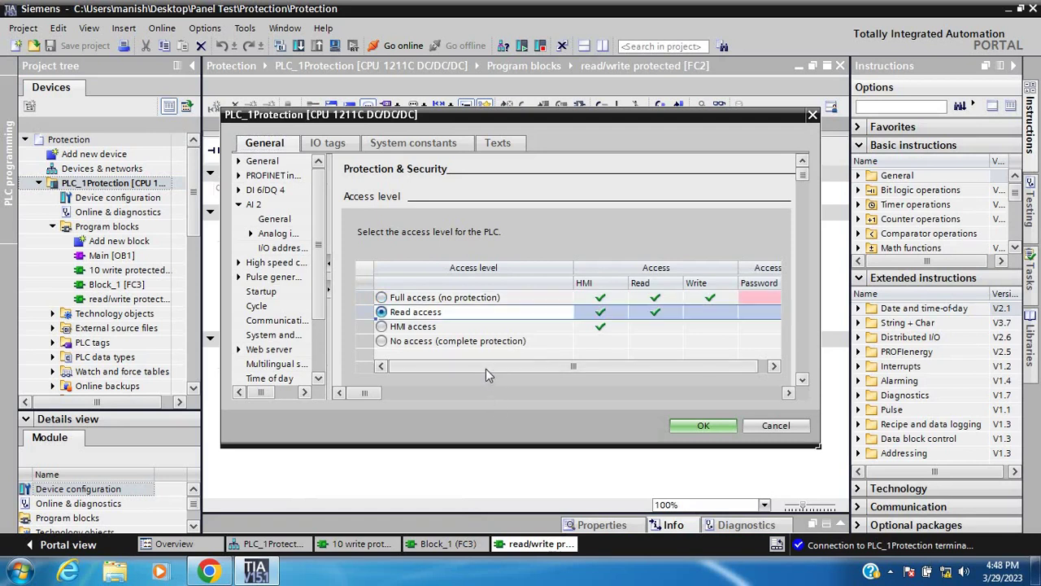
scroll(486, 369, "right", 1)
left_click(708, 298)
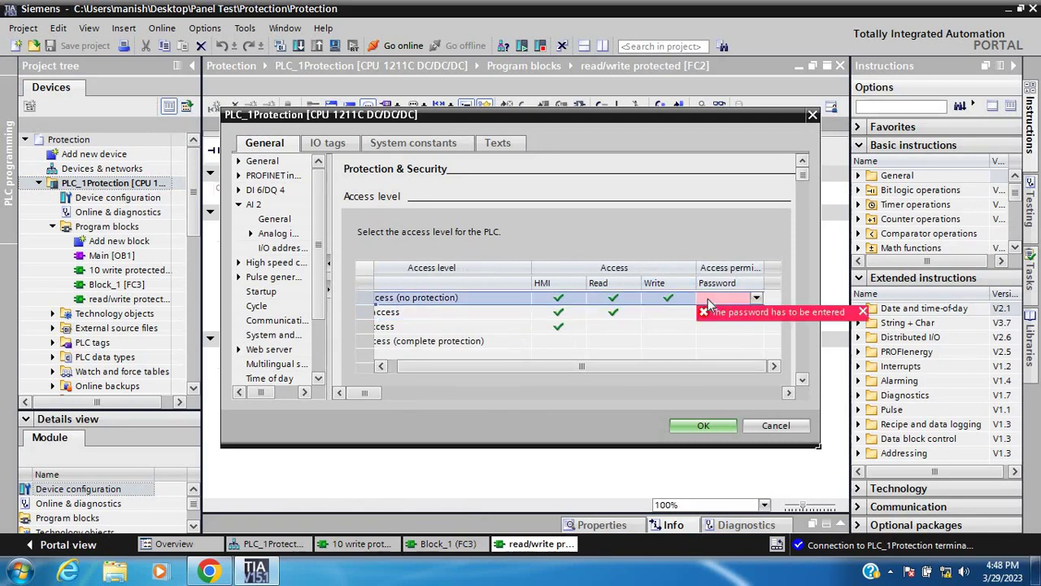
left_click(708, 298)
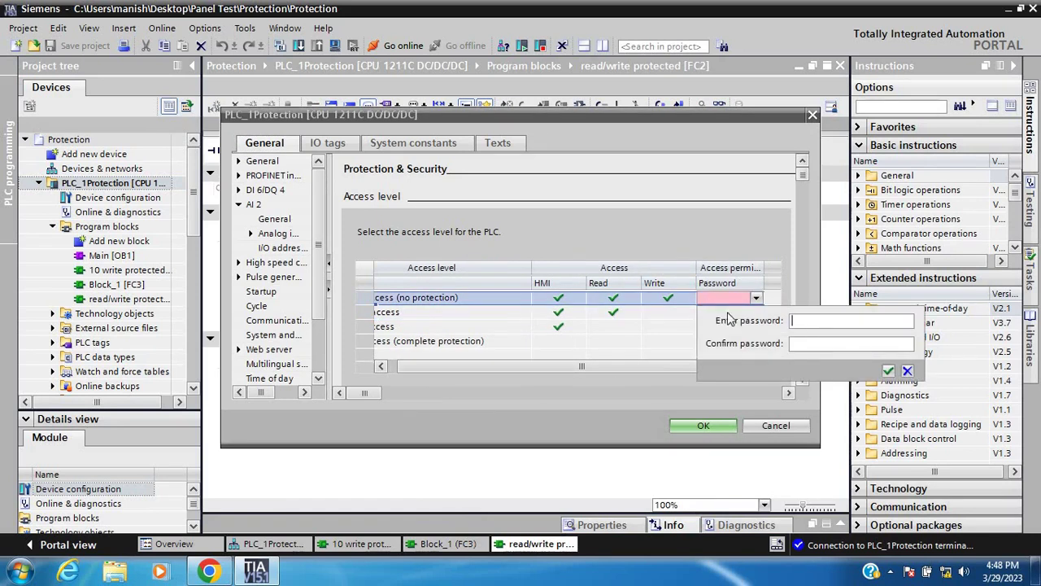
left_click(818, 344)
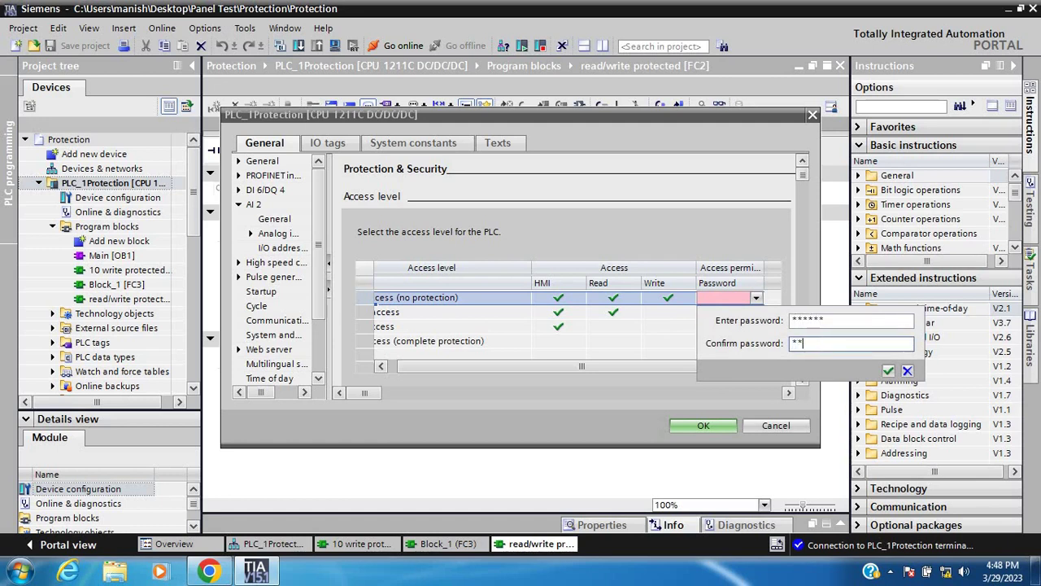
left_click(888, 370)
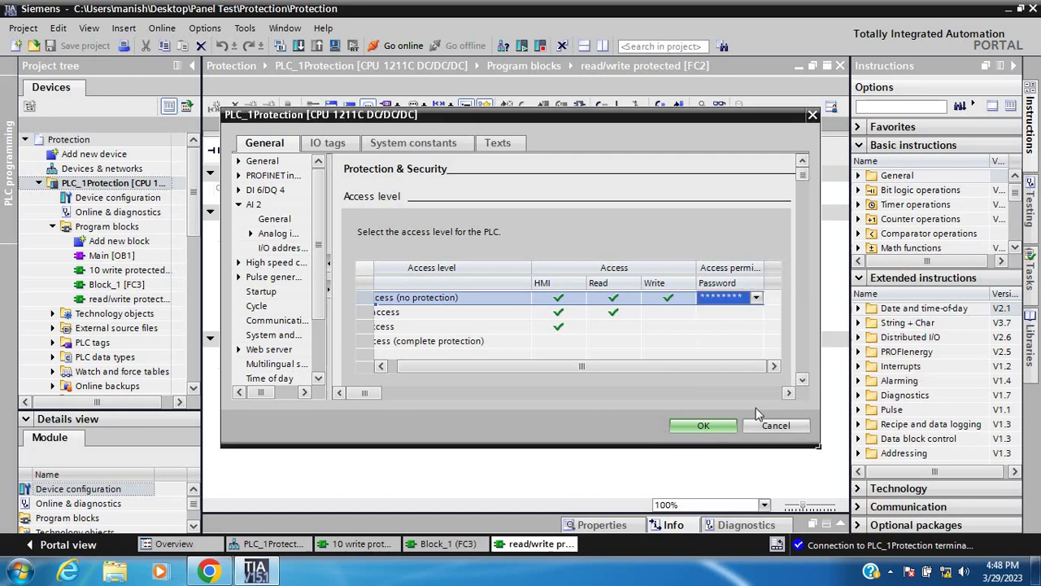
left_click(703, 426)
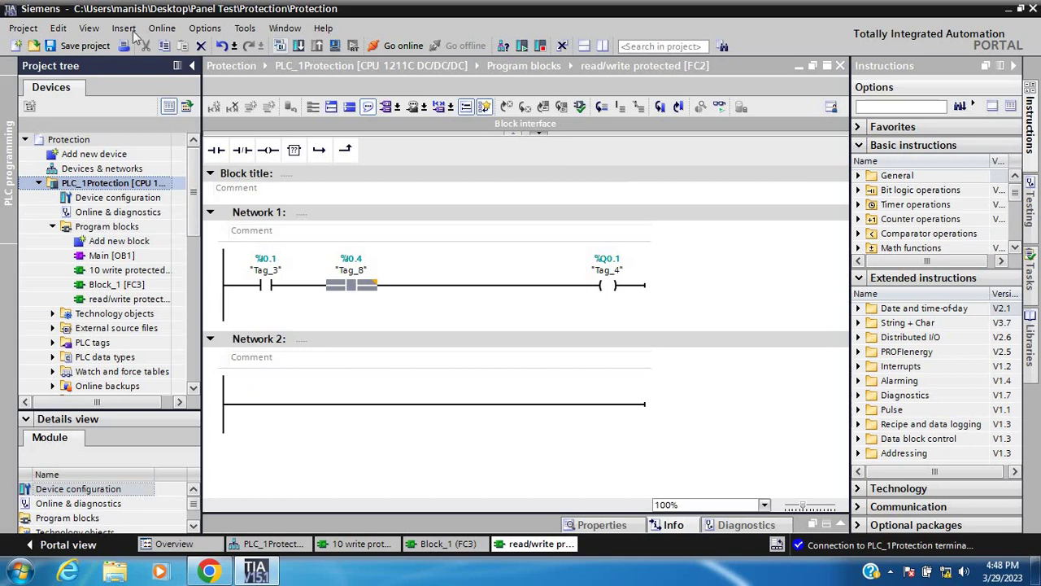
Save, download the Read-access protection to PLC_1Protection, save again, and reconnect online
left_click(94, 48)
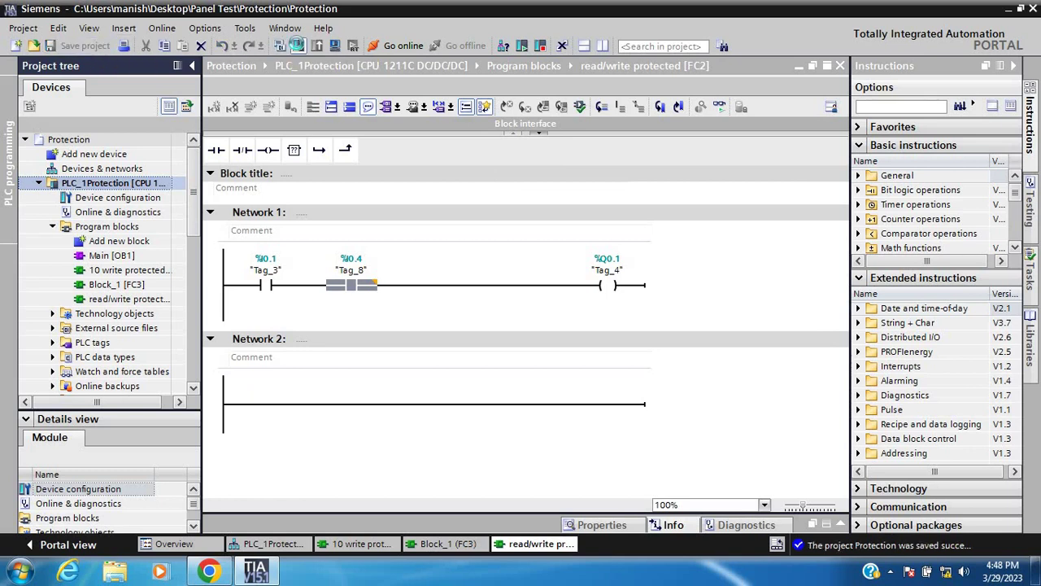
left_click(297, 45)
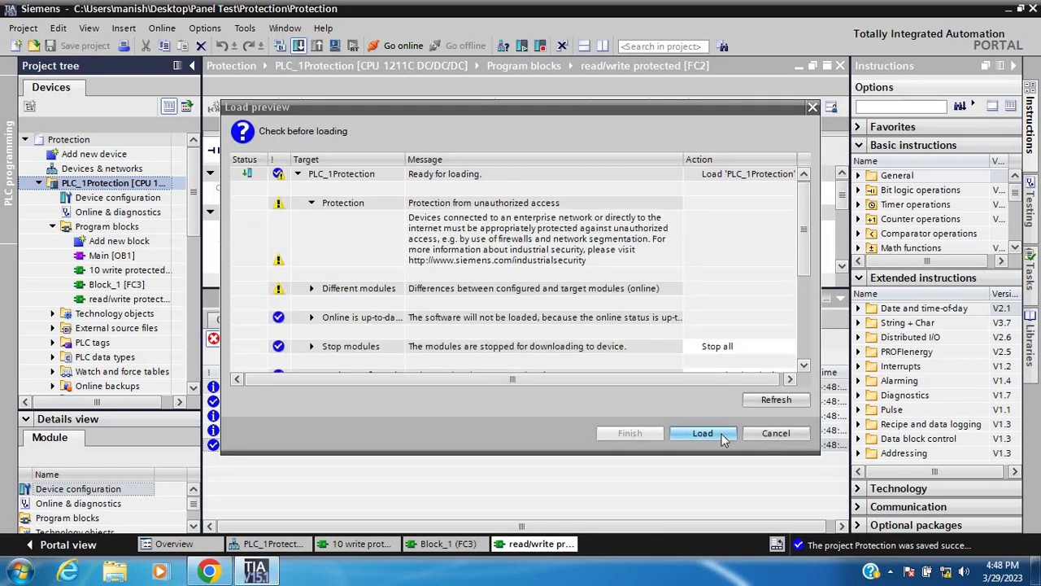
left_click(722, 438)
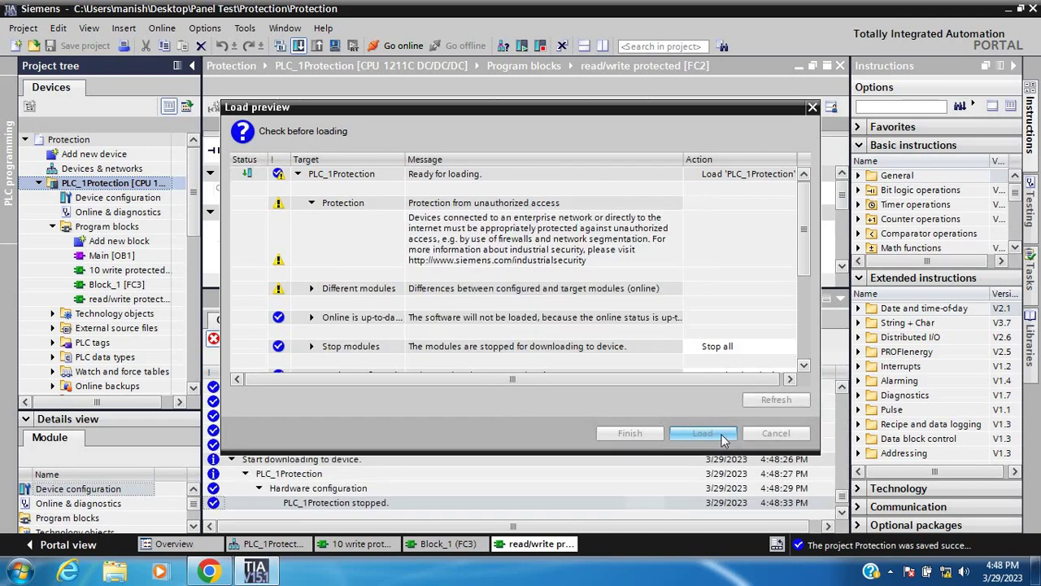
left_click(630, 433)
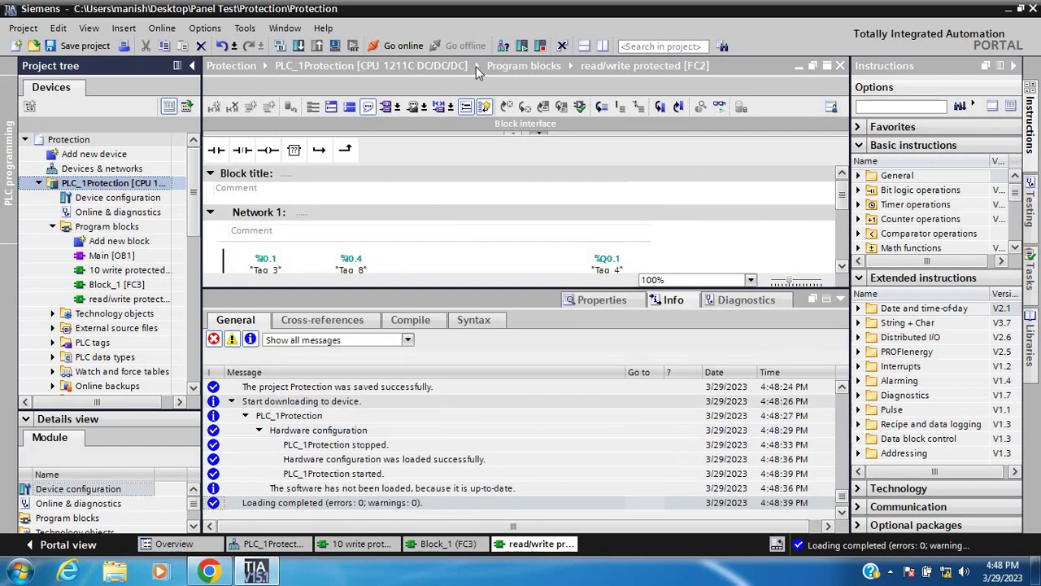
left_click(100, 49)
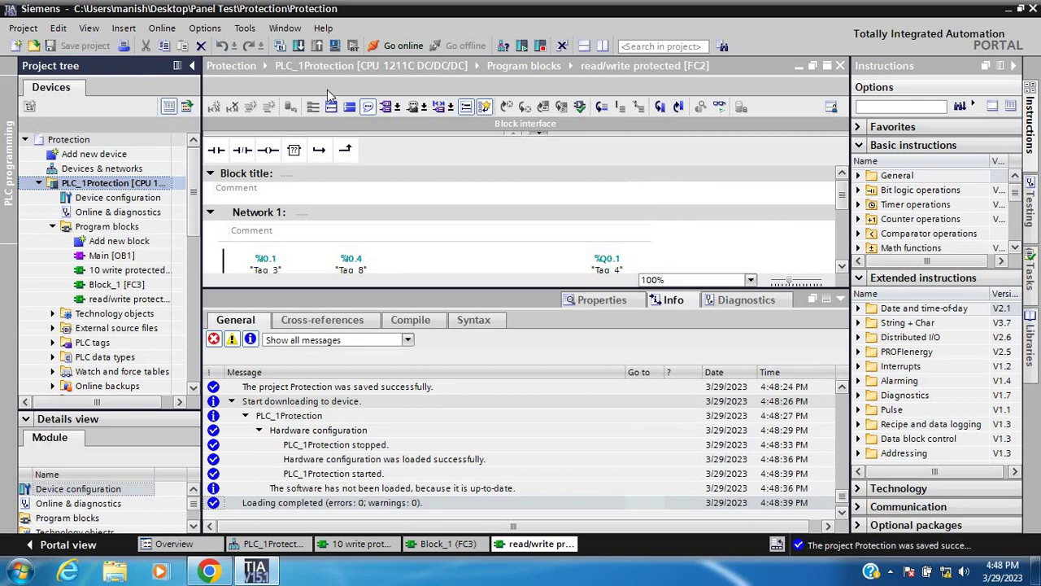
left_click(404, 46)
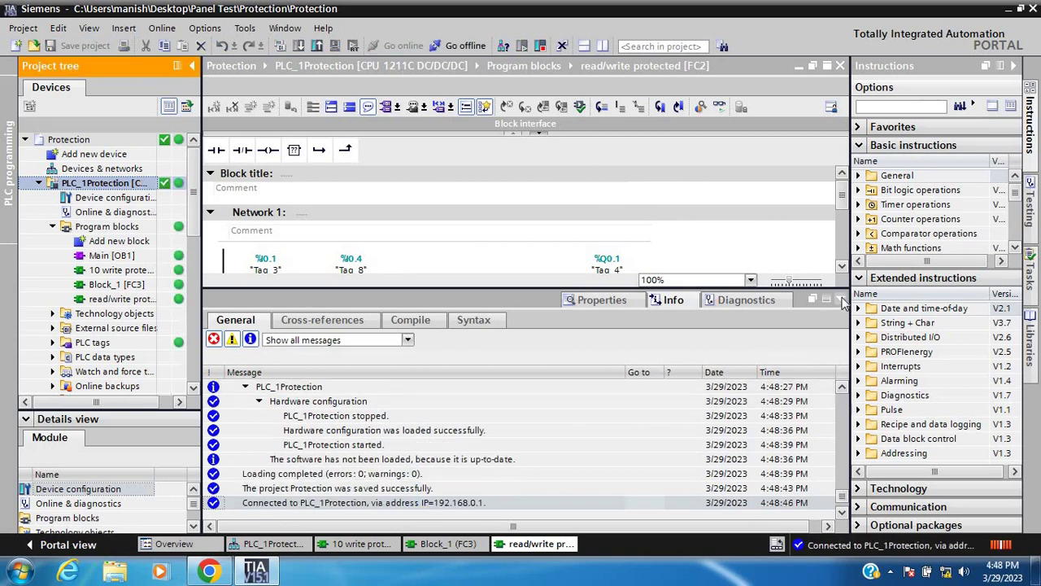
left_click(816, 300)
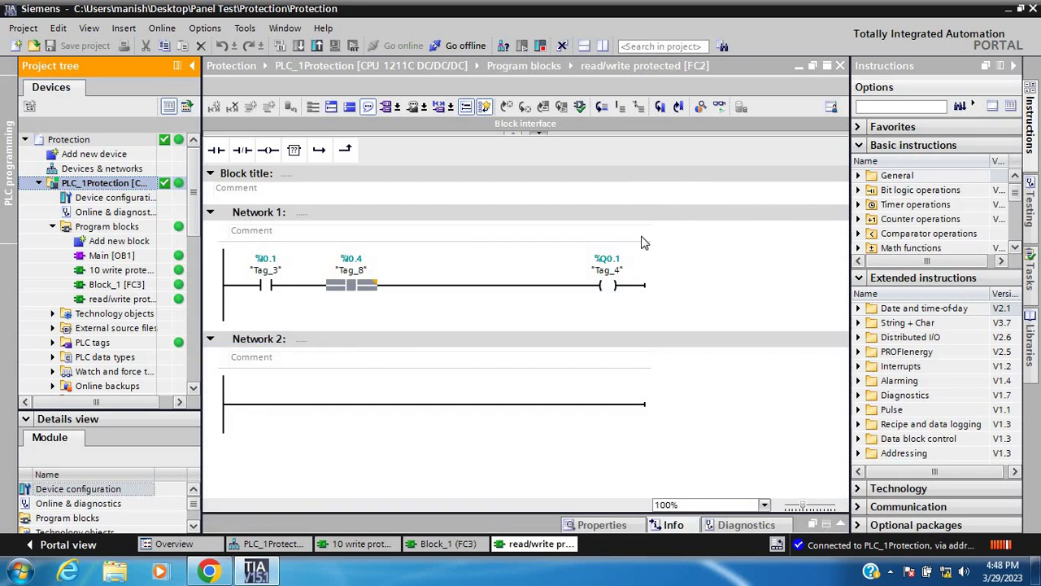
Delete the %I0.4 "Tag_8" contact from Network 1 and save the project
left_click(723, 113)
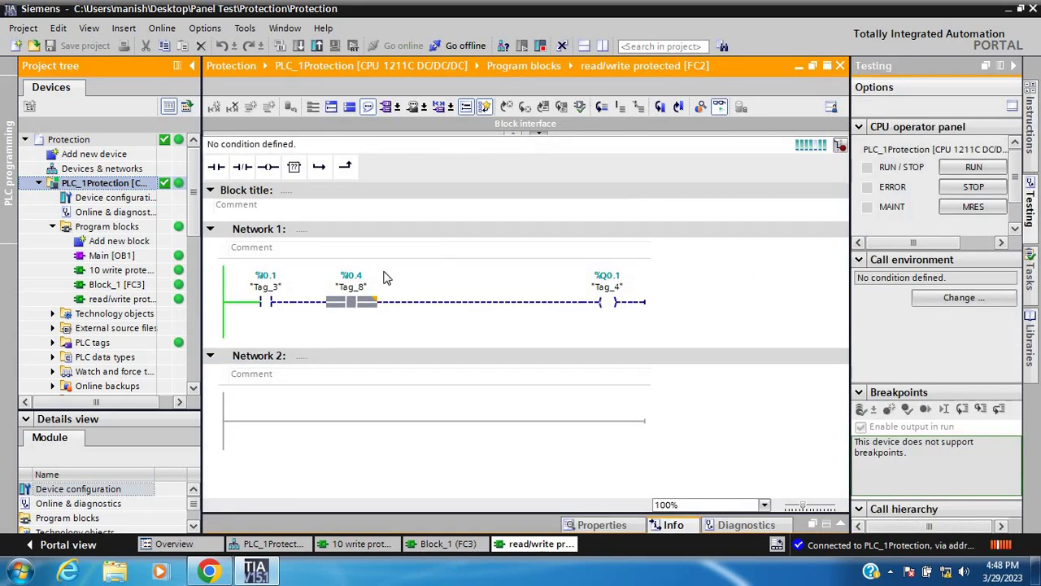
left_click(355, 304)
key("Delete")
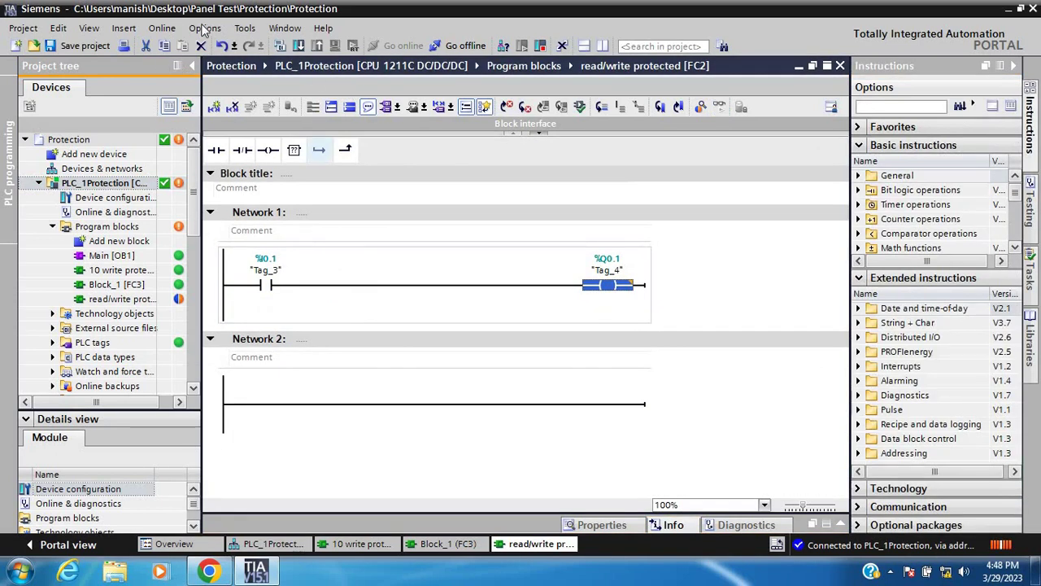
left_click(81, 46)
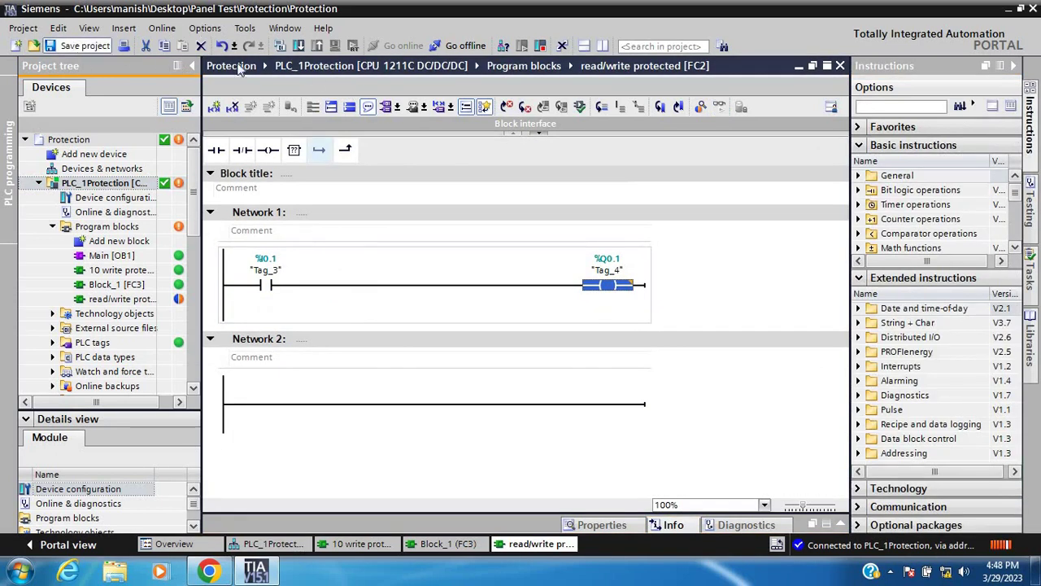
Download the edited FC2 to PLC_1Protection, entering the full-access password in the Load preview
left_click(298, 45)
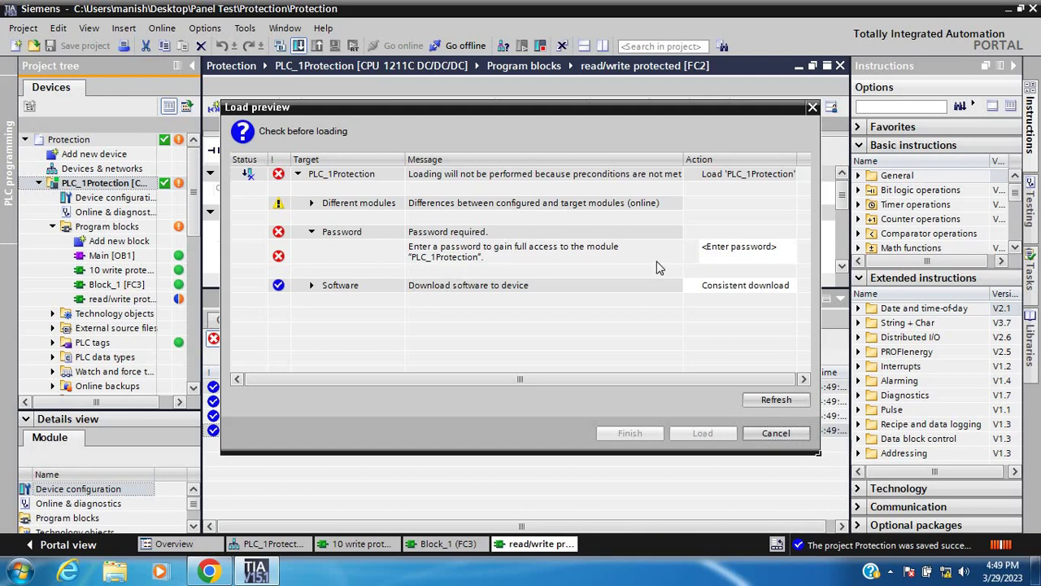
left_click(714, 253)
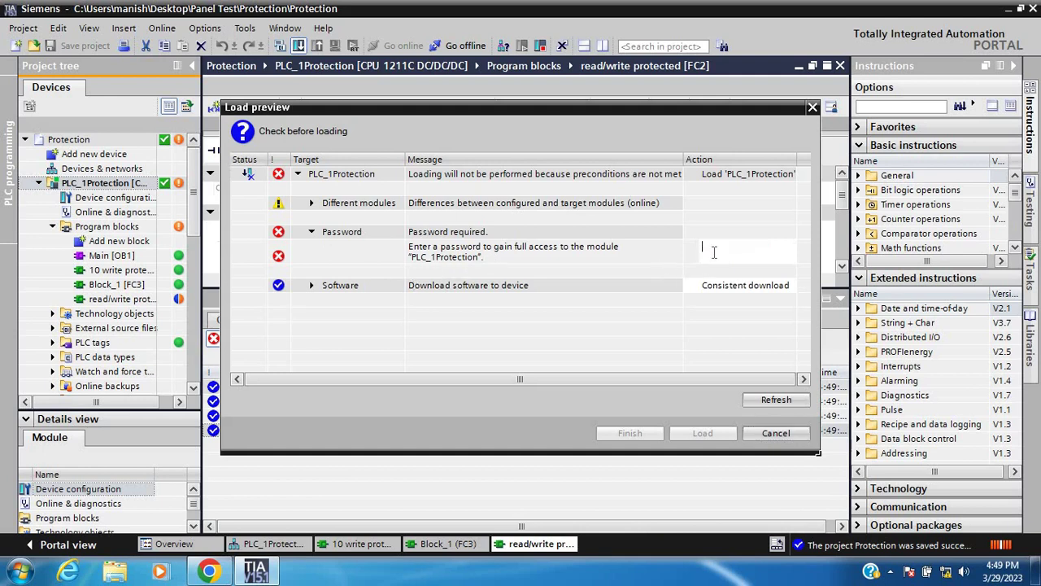
type("**")
left_click(771, 402)
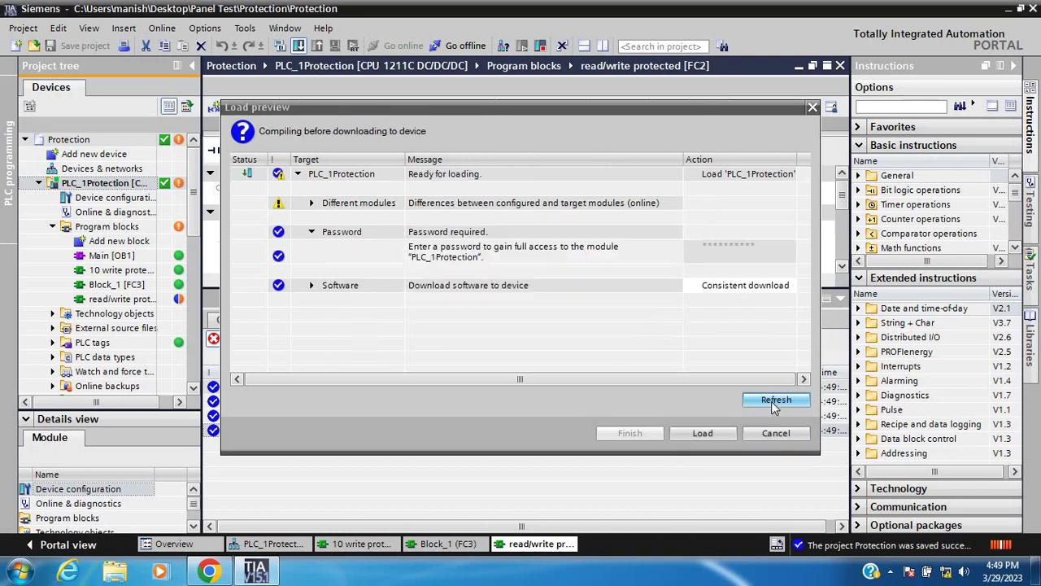
left_click(706, 432)
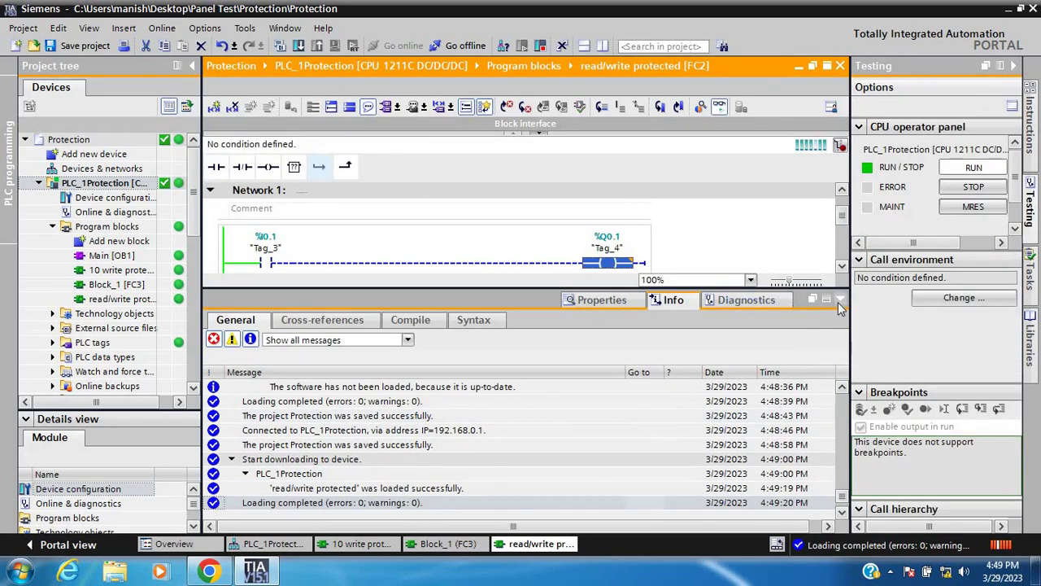
Save the Protection project and end the online connection to PLC_1Protection
left_click(838, 301)
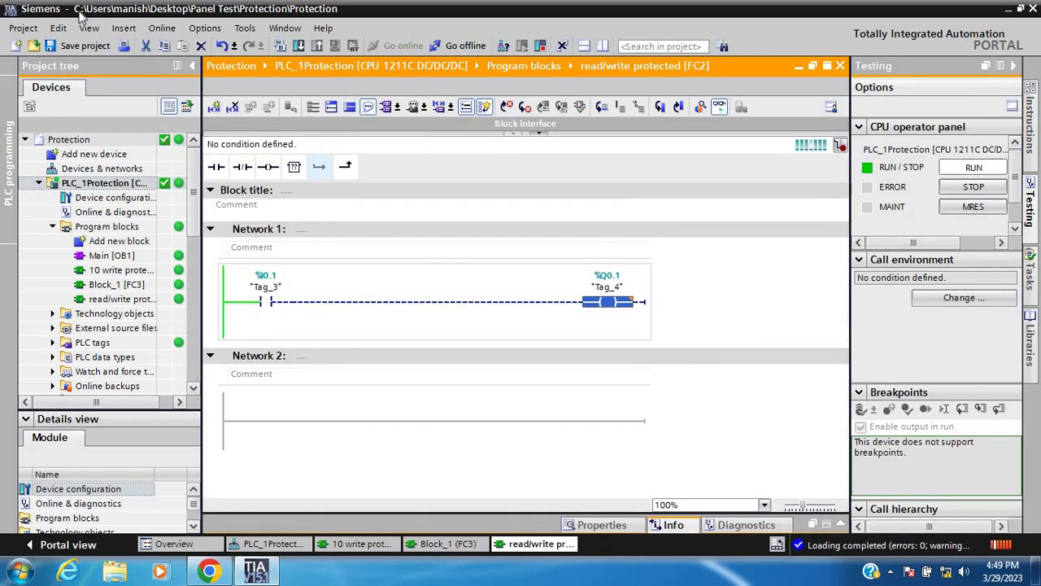
left_click(80, 48)
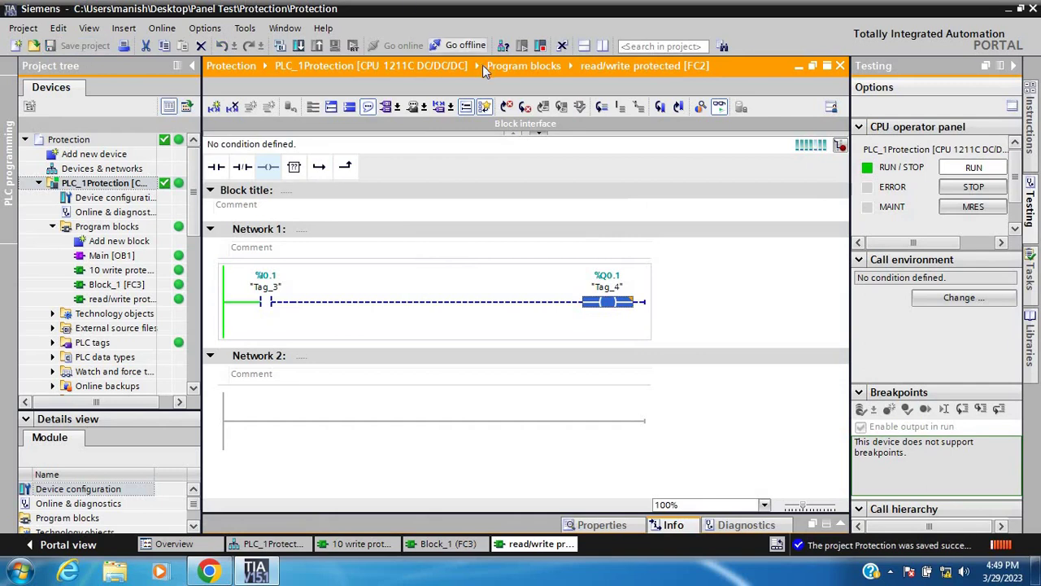
left_click(476, 43)
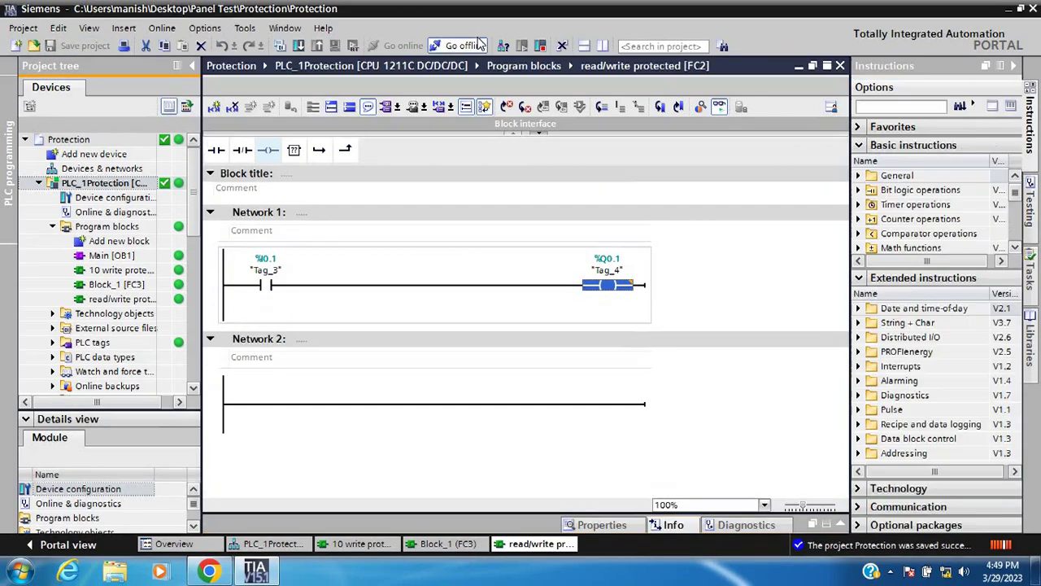
In PLC_1Protection's Protection & Security properties, select HMI access and enter and confirm a new full-access password
right_click(96, 187)
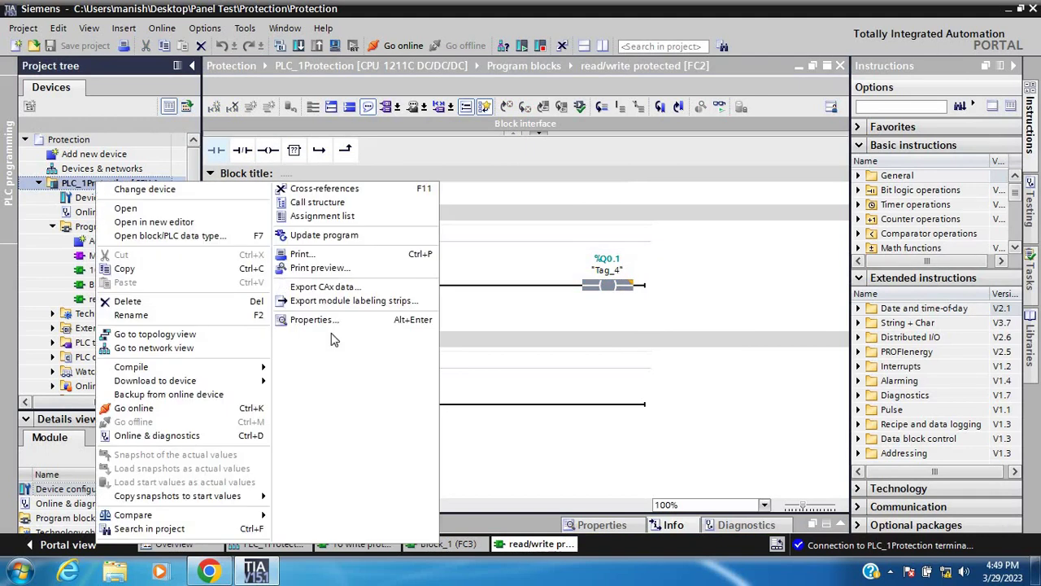
left_click(322, 323)
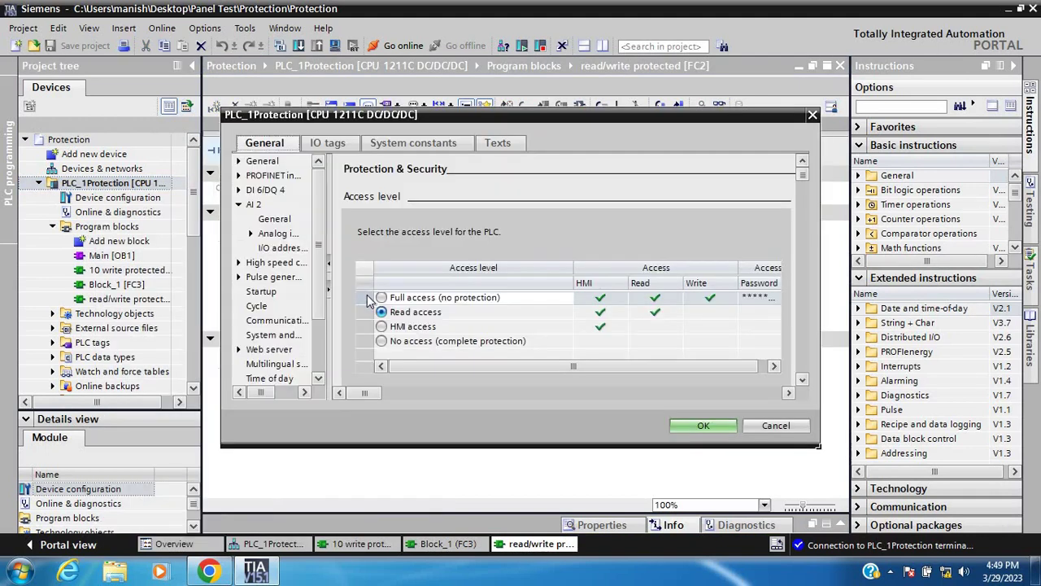
left_click(381, 326)
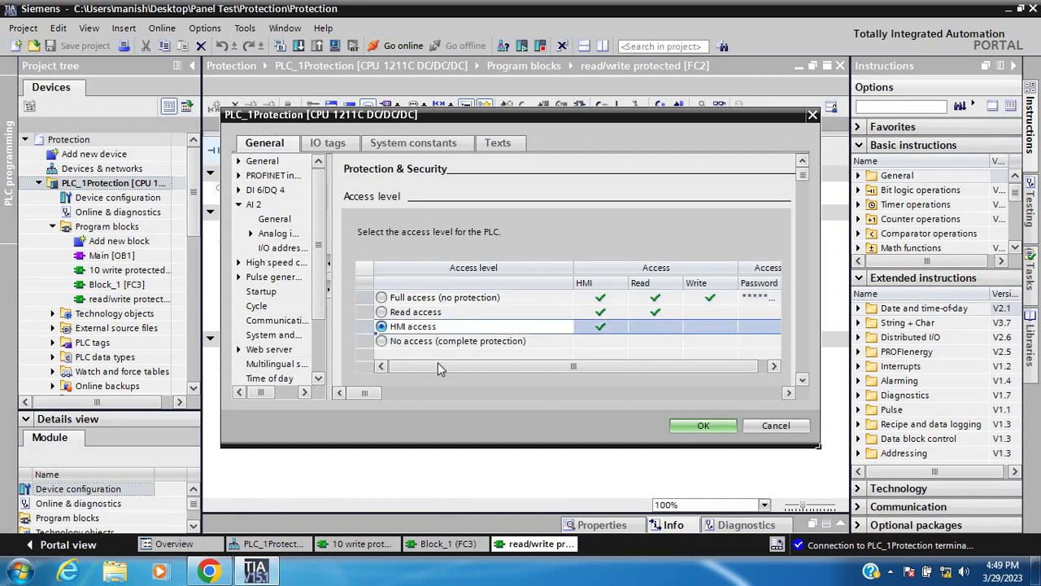
left_click_drag(437, 364, 535, 368)
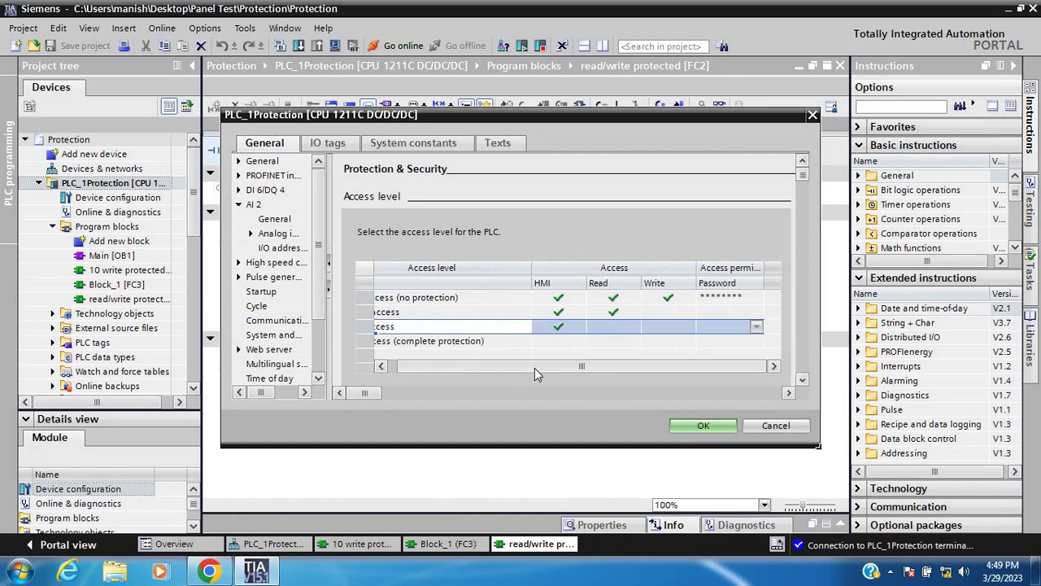
left_click(720, 298)
left_click(756, 297)
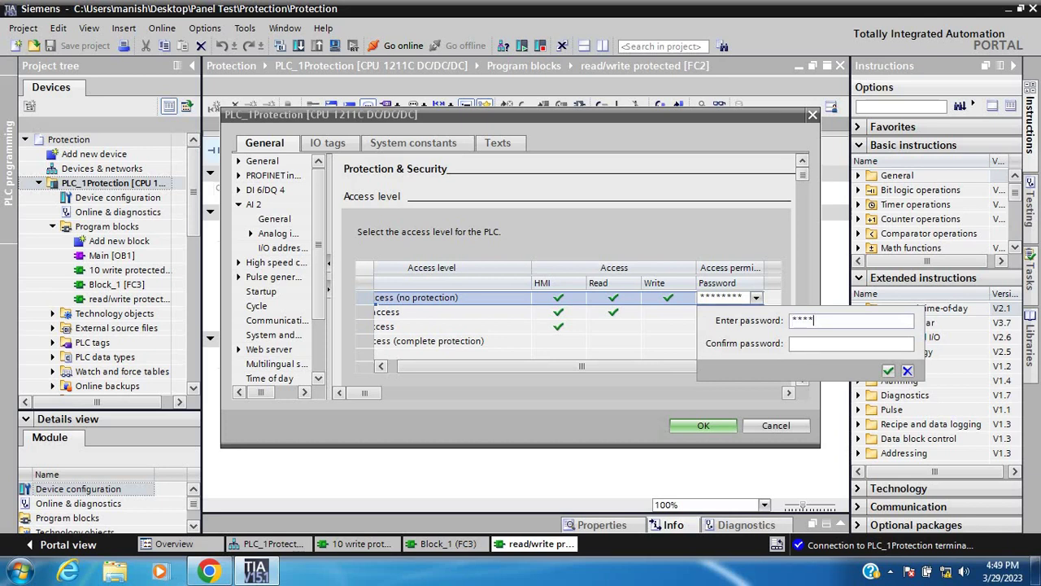
left_click(807, 342)
type("*****")
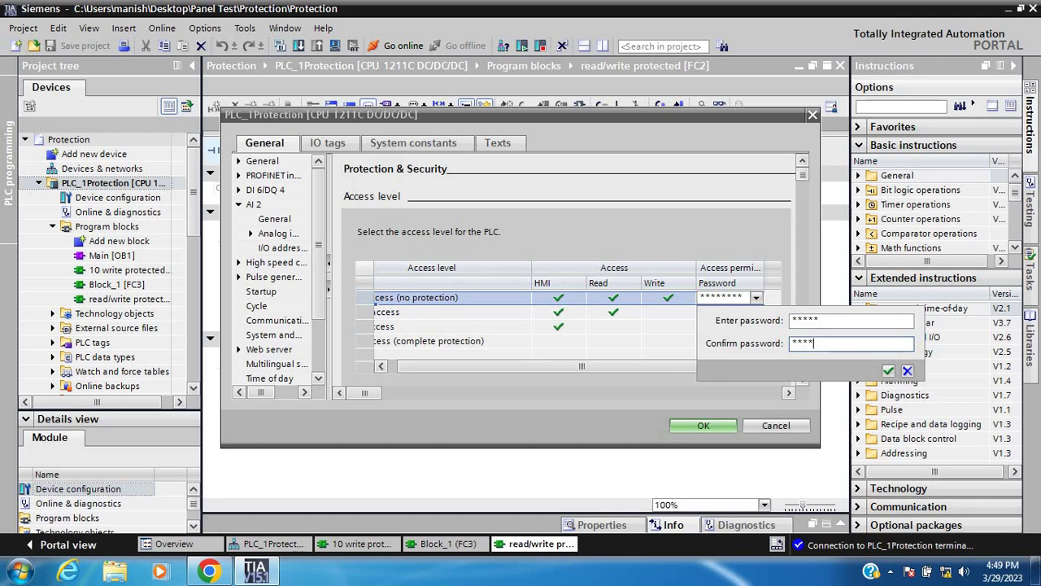
left_click(889, 371)
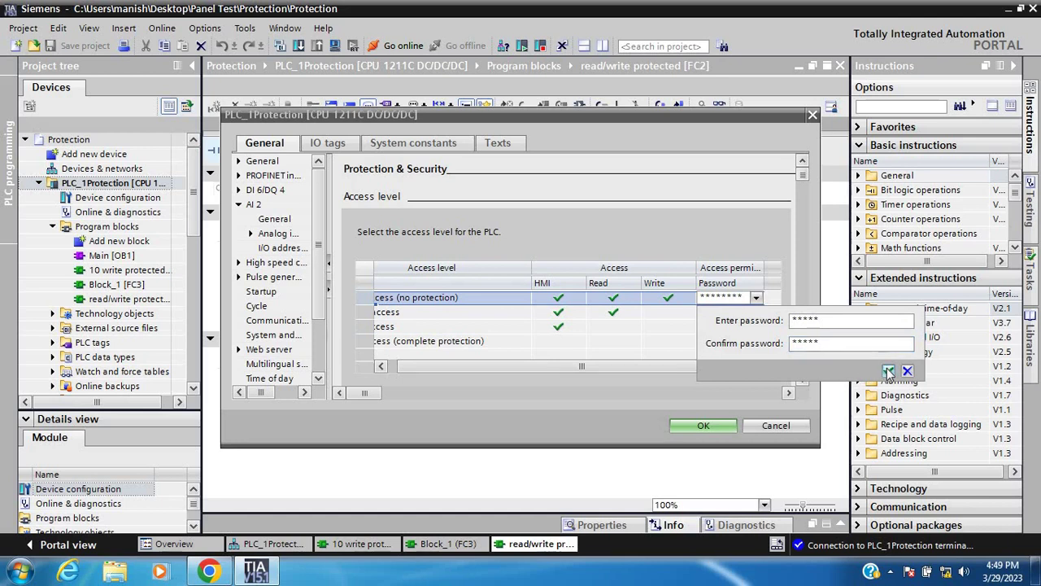
left_click(704, 426)
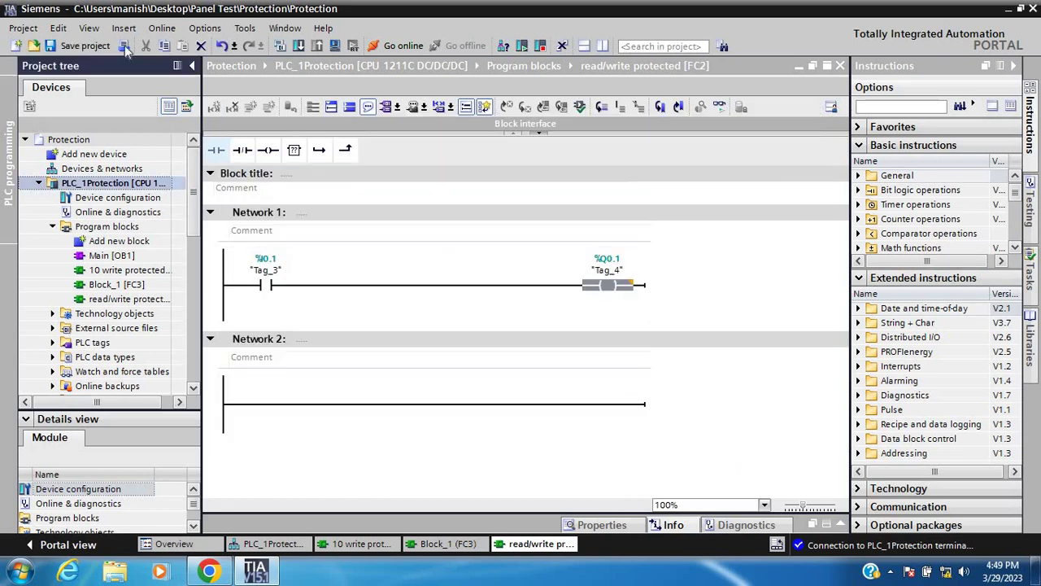
Save the project and download the HMI-access protection configuration to PLC_1Protection, completing the load
left_click(81, 46)
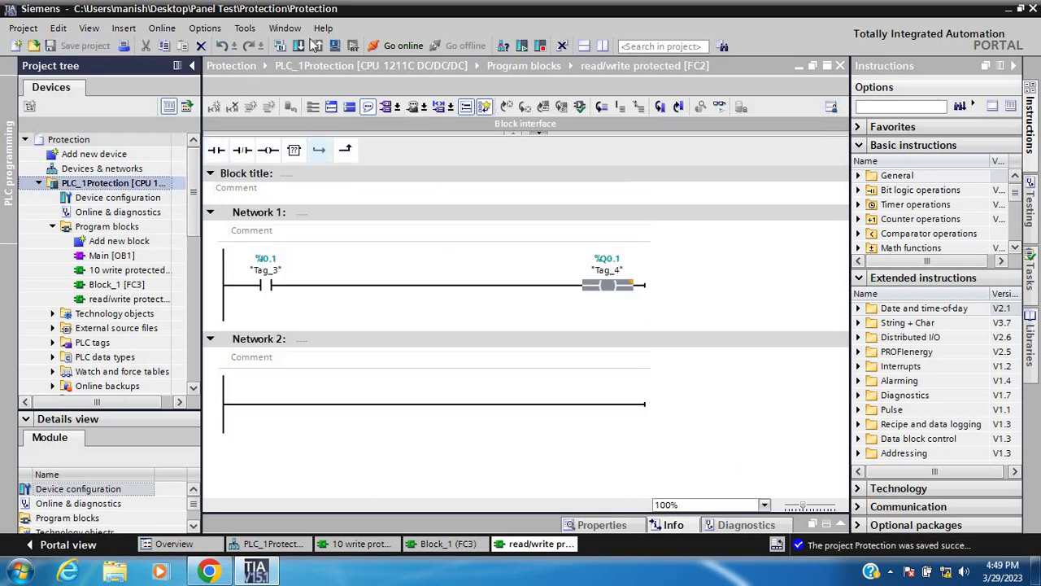
left_click(300, 44)
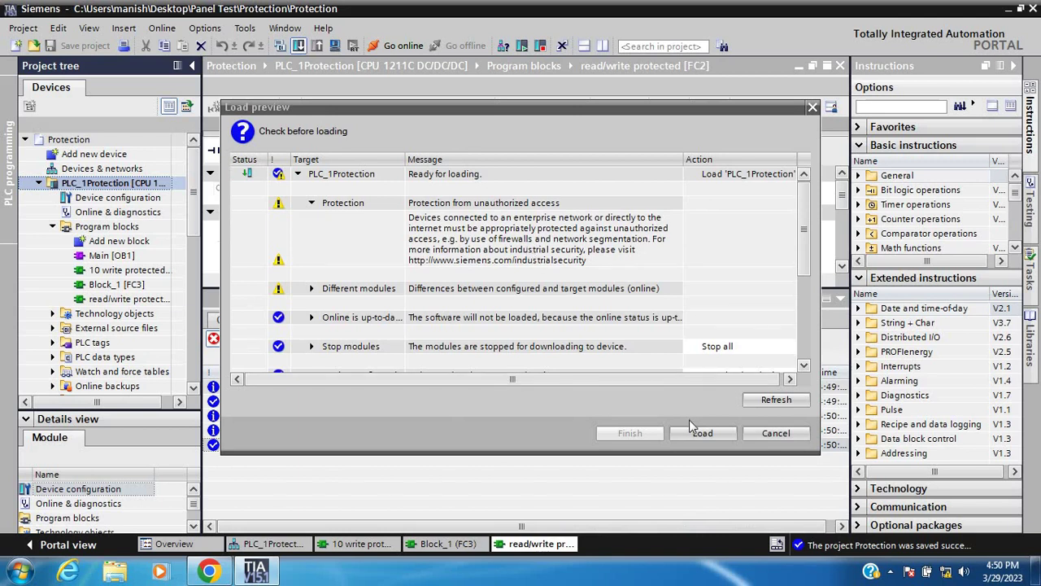
left_click(695, 430)
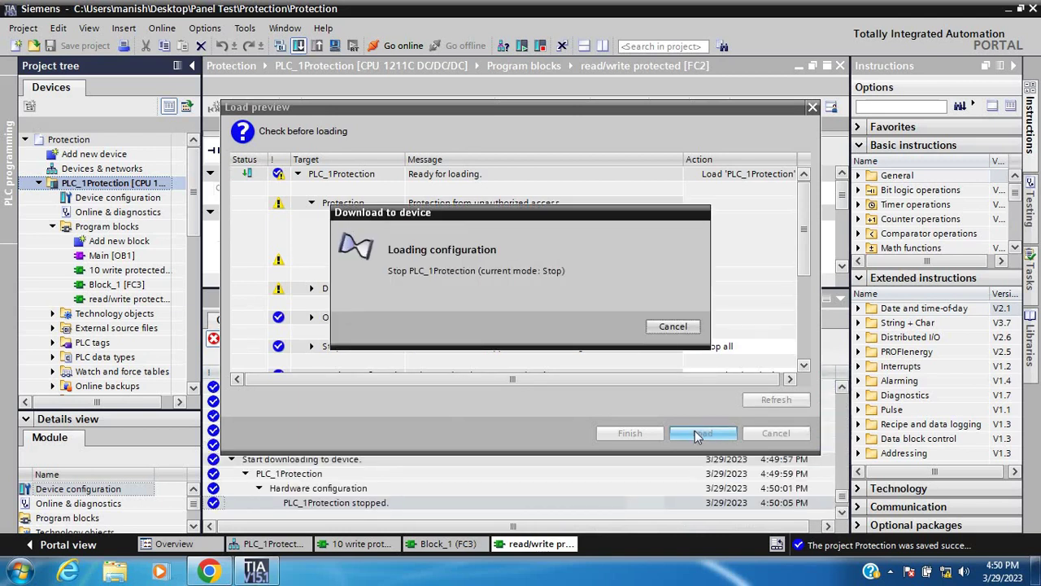
left_click(630, 432)
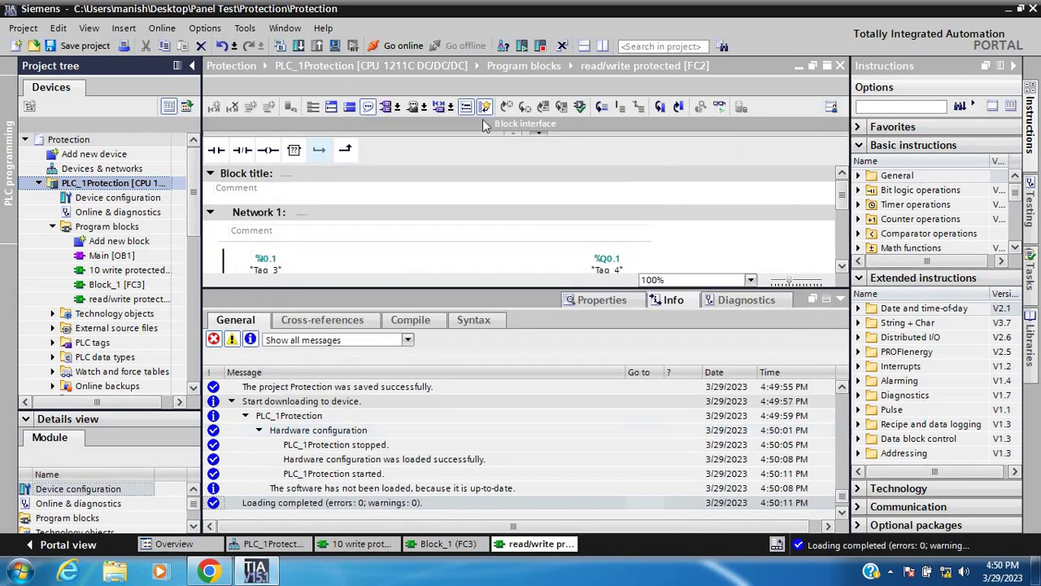
Go online with PLC_1Protection at 192.168.0.1 and turn on block monitoring
left_click(391, 45)
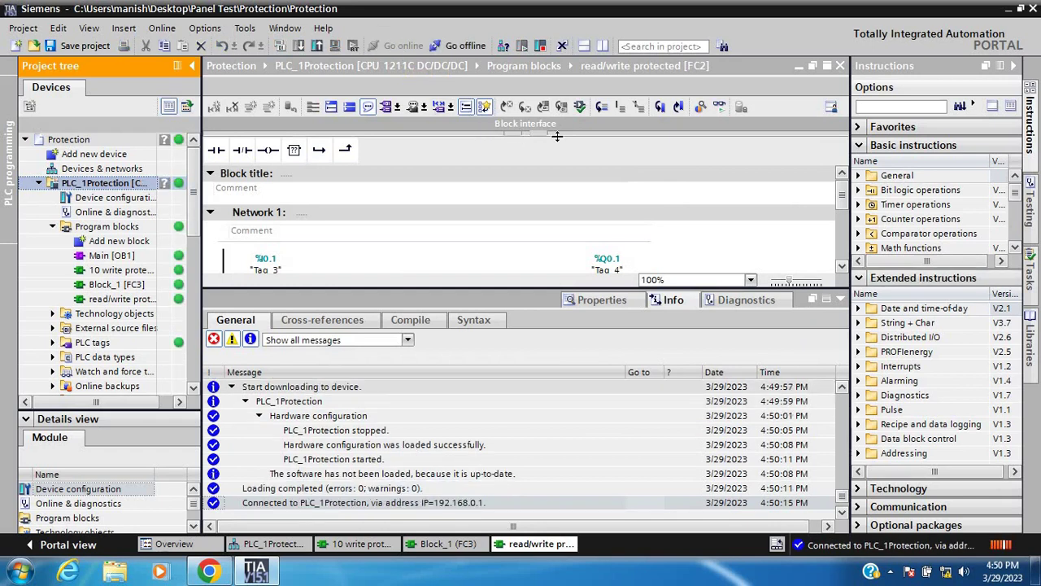
left_click(719, 110)
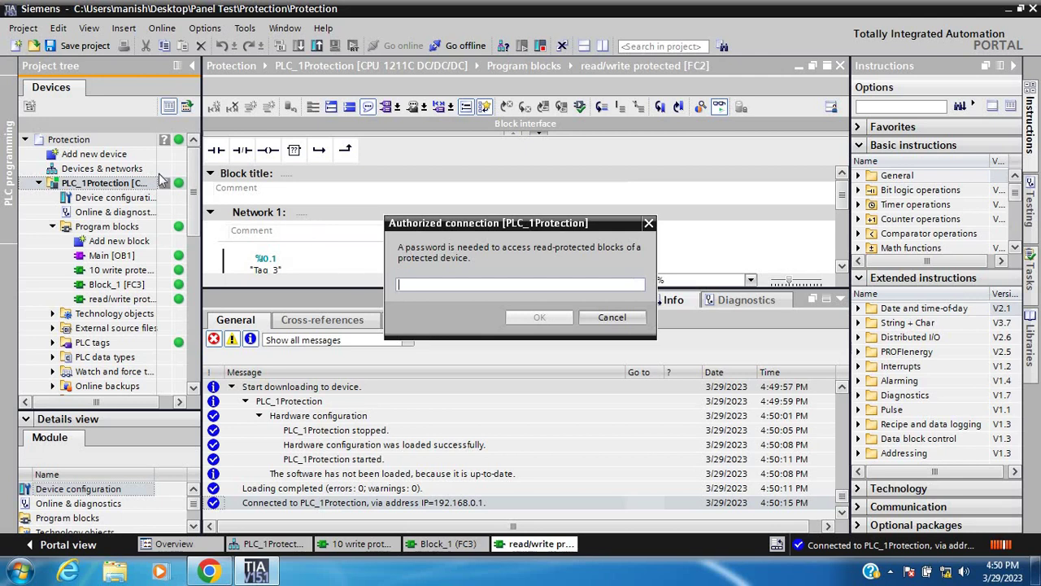
Authorize the connection with the access password and collapse the Info panel to monitor FC2 online
left_click(413, 283)
type("1")
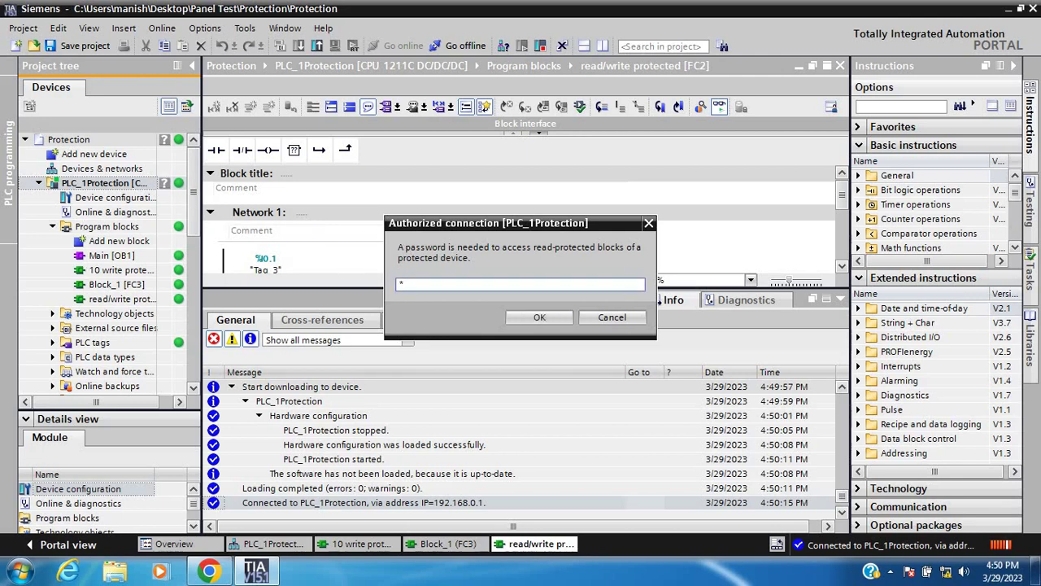
type("2345")
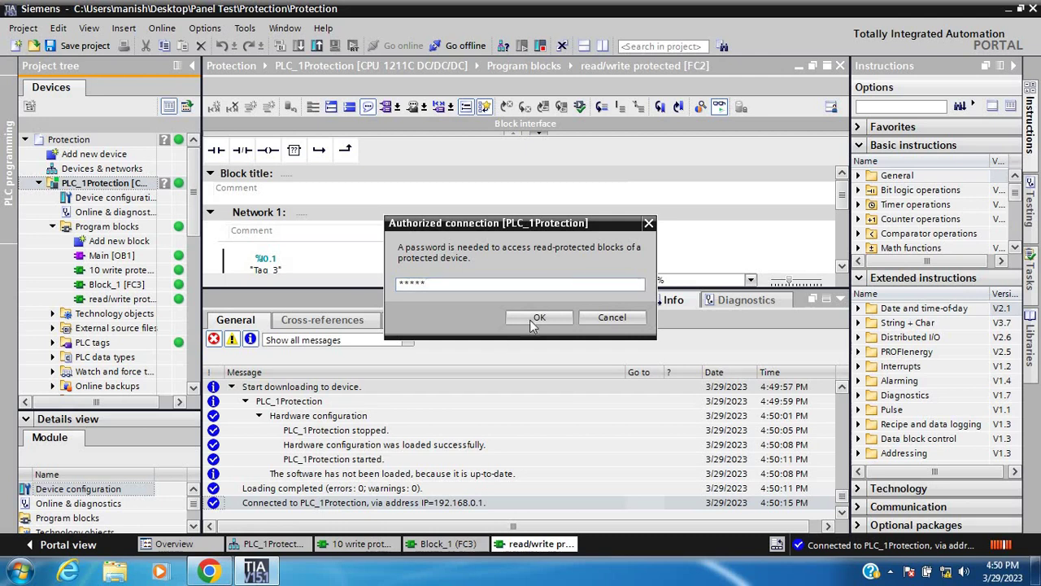
left_click(529, 319)
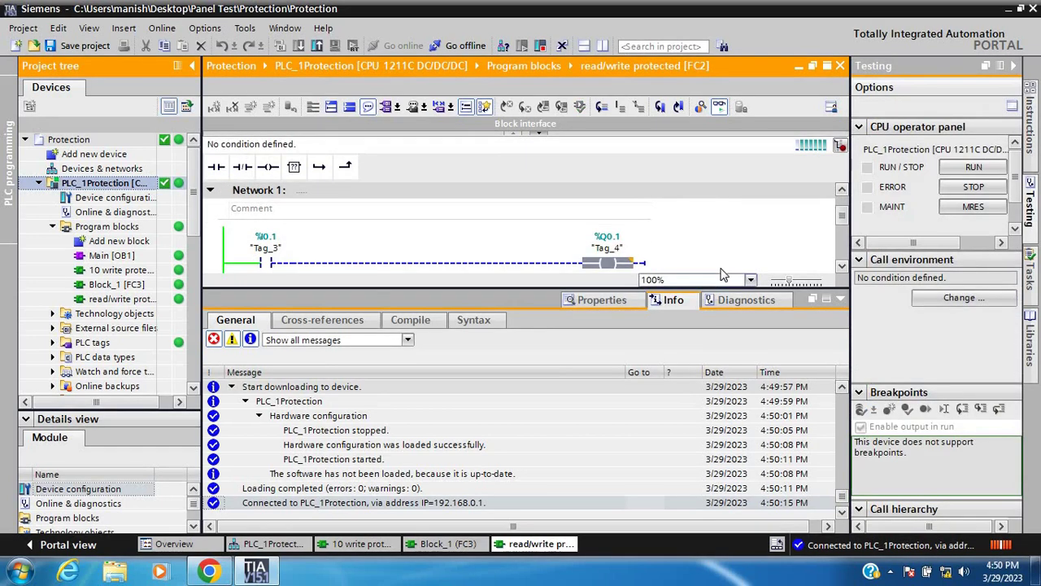
left_click(839, 301)
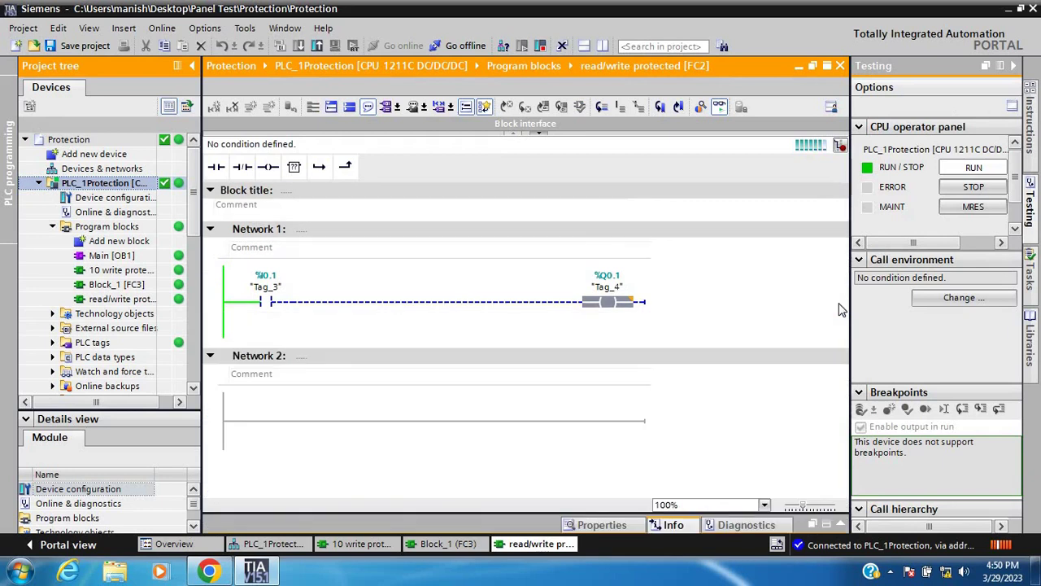